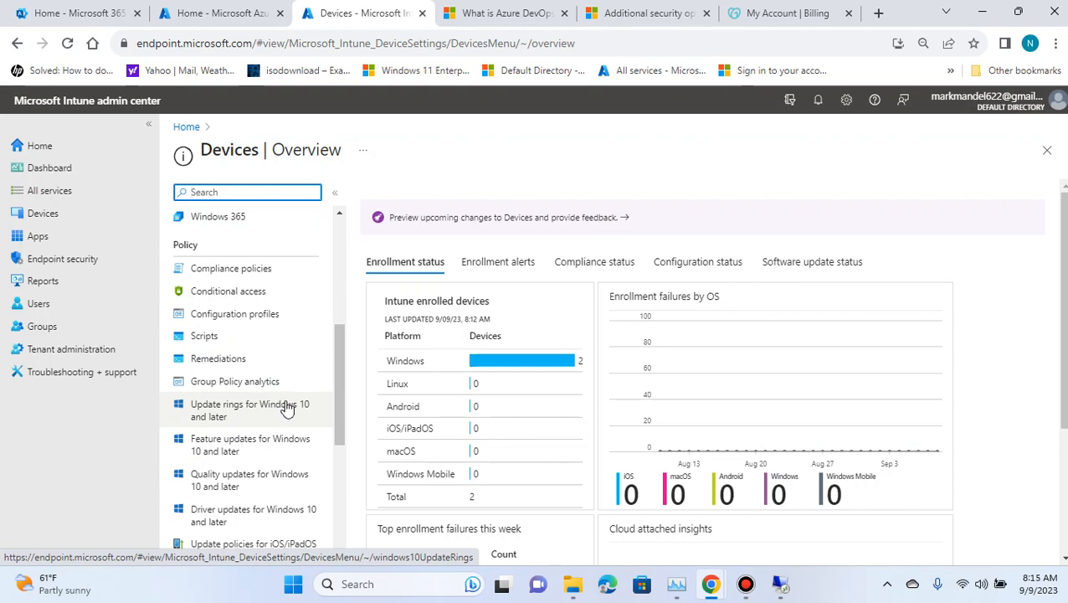
Create an update ring profile for Windows 10 and later named "IT Test Windows updates SEP" and continue to its update ring settings
{"action": "left_click", "coordinate": [286, 410]}
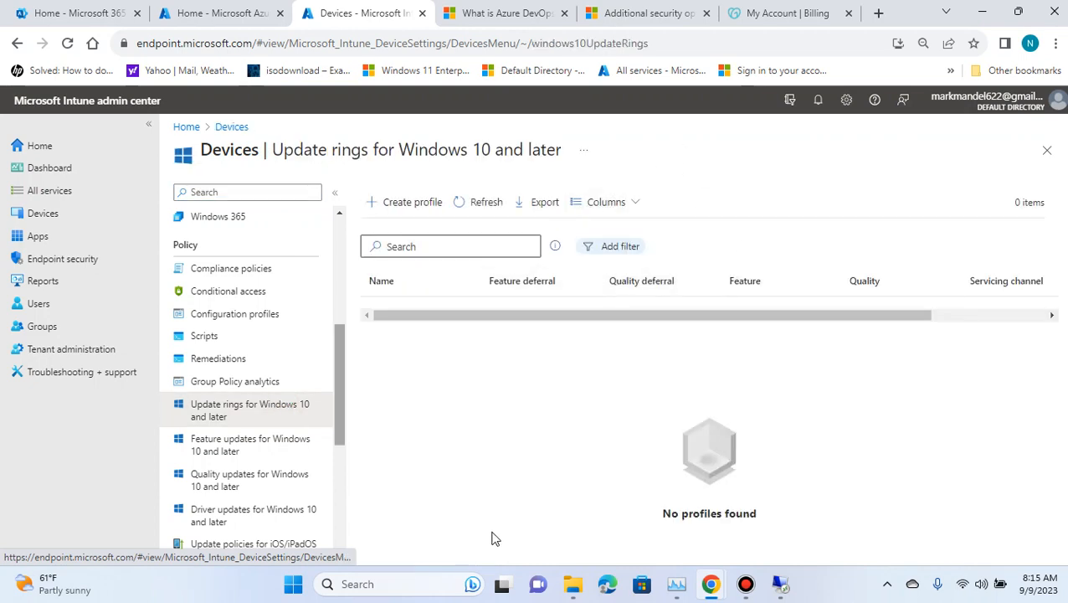
{"action": "left_click", "coordinate": [399, 206]}
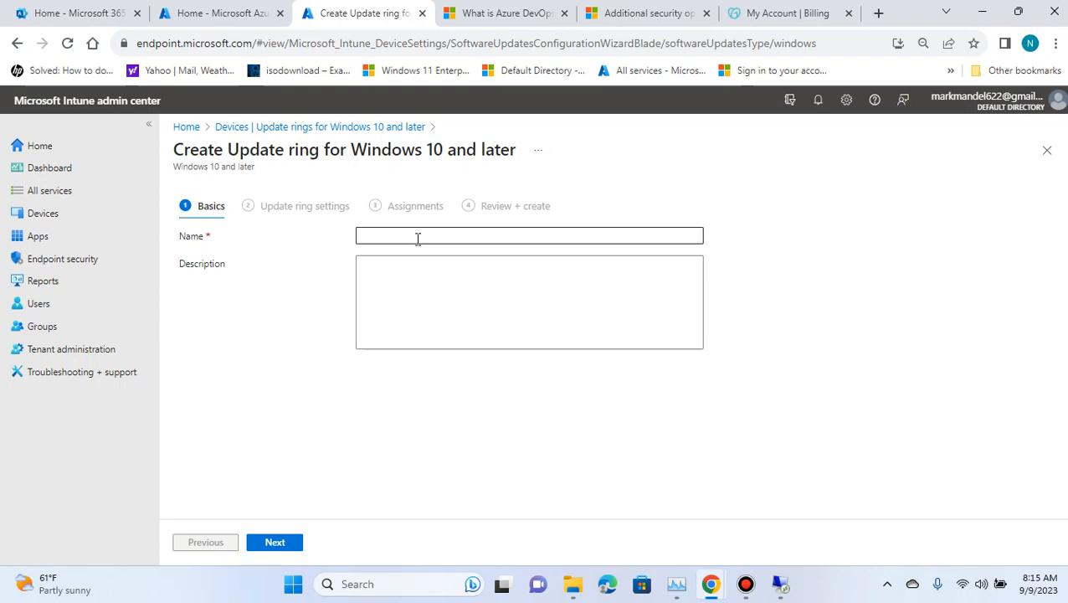
{"action": "left_click", "coordinate": [383, 232]}
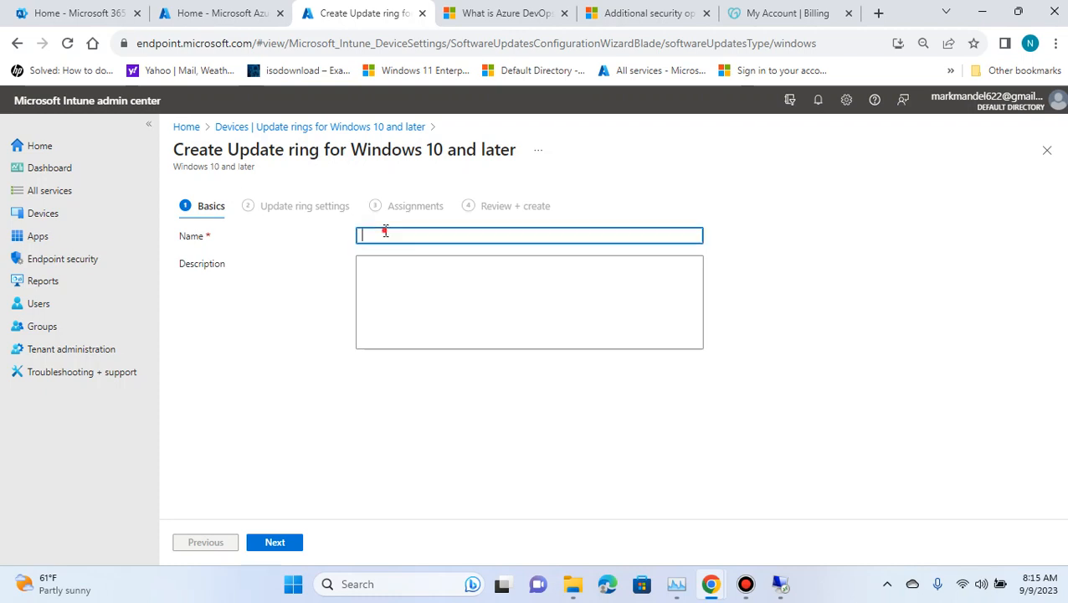
{"action": "type", "text": "IT Tes"}
{"action": "key", "text": "BackSpace"}
{"action": "key", "text": "BackSpace"}
{"action": "key", "text": "BackSpace"}
{"action": "key", "text": "BackSpace"}
{"action": "type", "text": "Test Windows updates Se"}
{"action": "key", "text": "BackSpace"}
{"action": "key", "text": "BackSpace"}
{"action": "type", "text": "SEP"}
{"action": "left_click", "coordinate": [375, 268]}
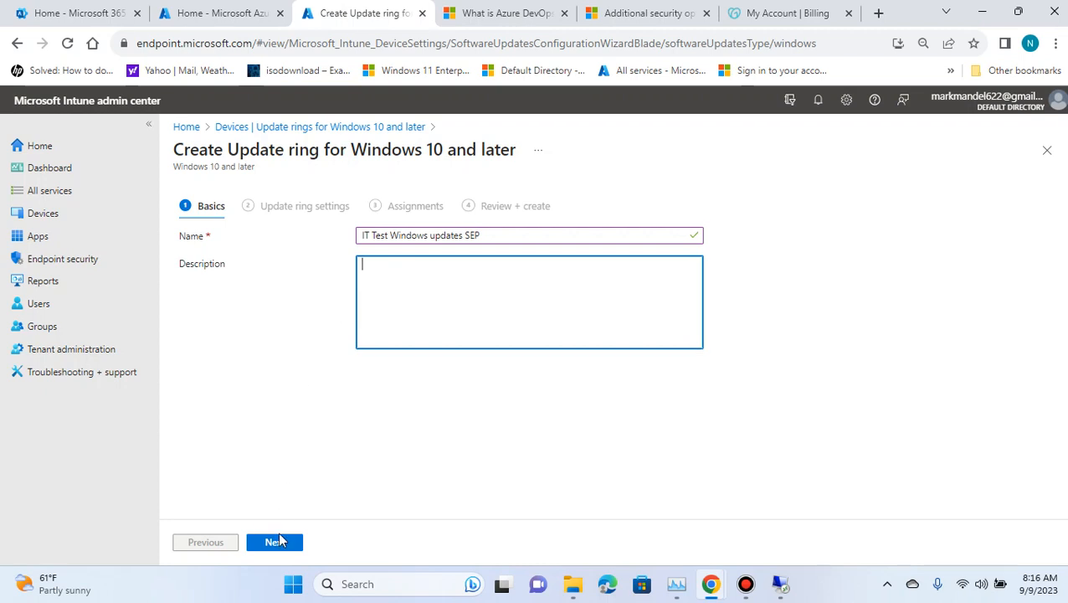
{"action": "left_click", "coordinate": [275, 541]}
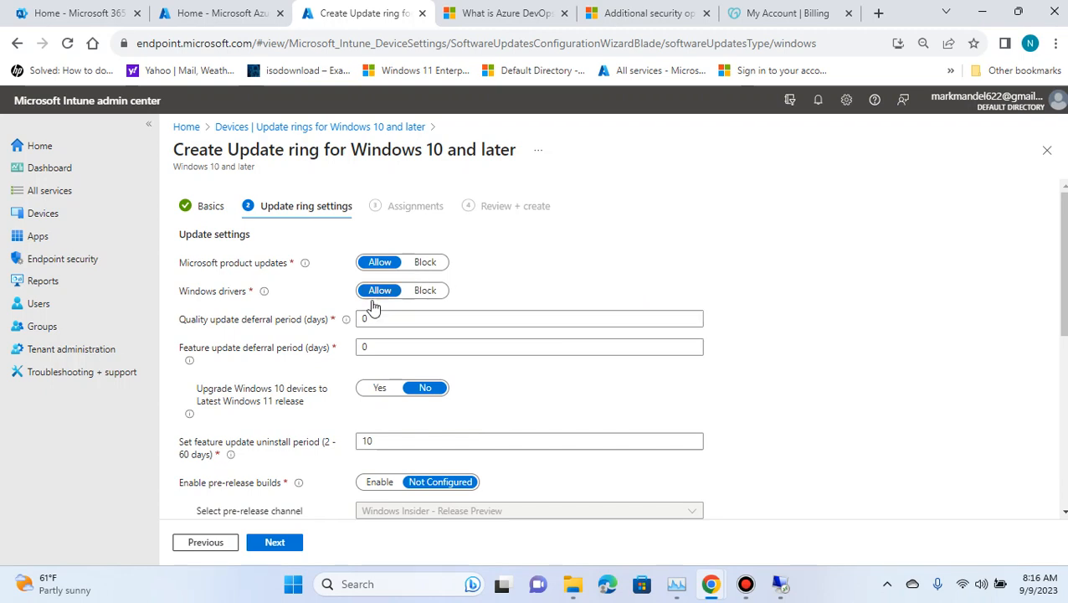
Set the quality update deferral period to 5 days and the feature update deferral period to 3 days
{"action": "mouse_move", "coordinate": [303, 268]}
{"action": "mouse_move", "coordinate": [264, 296]}
{"action": "mouse_move", "coordinate": [346, 323]}
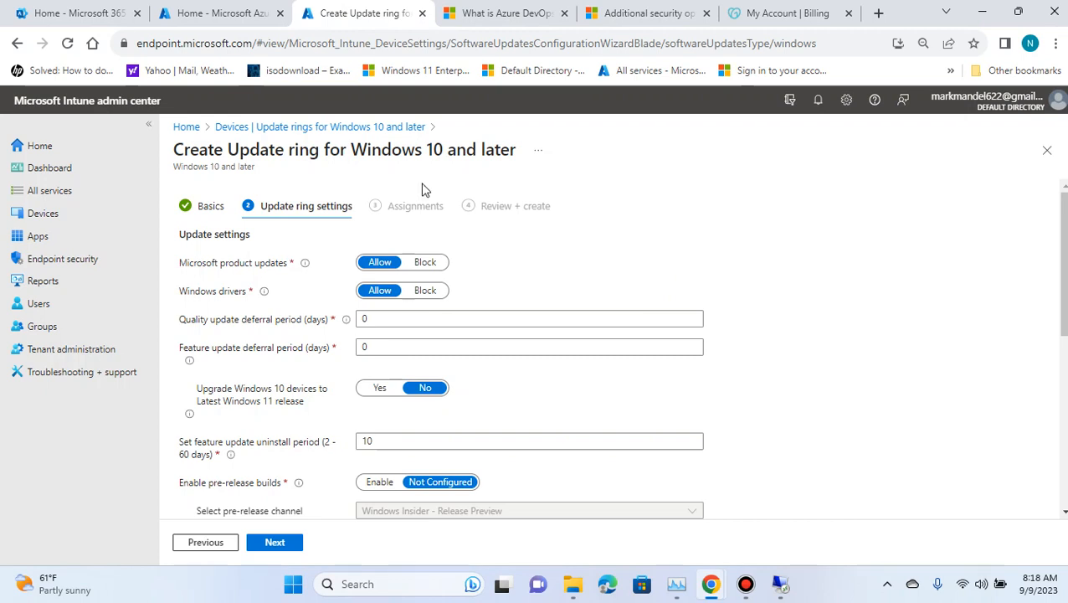
{"action": "left_click", "coordinate": [383, 318]}
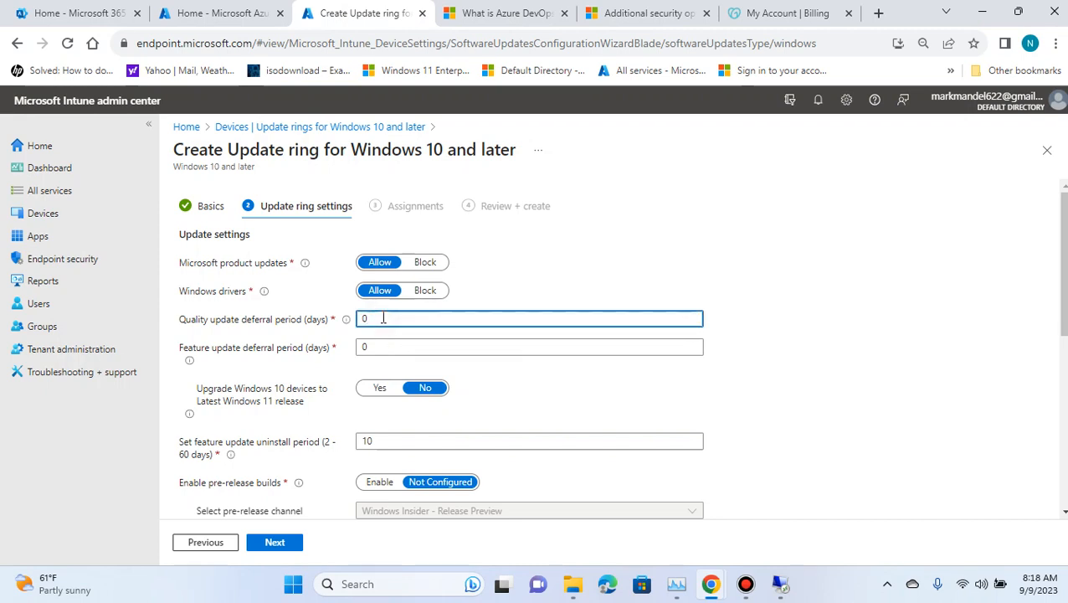
{"action": "left_click", "coordinate": [383, 318]}
{"action": "mouse_move", "coordinate": [348, 324]}
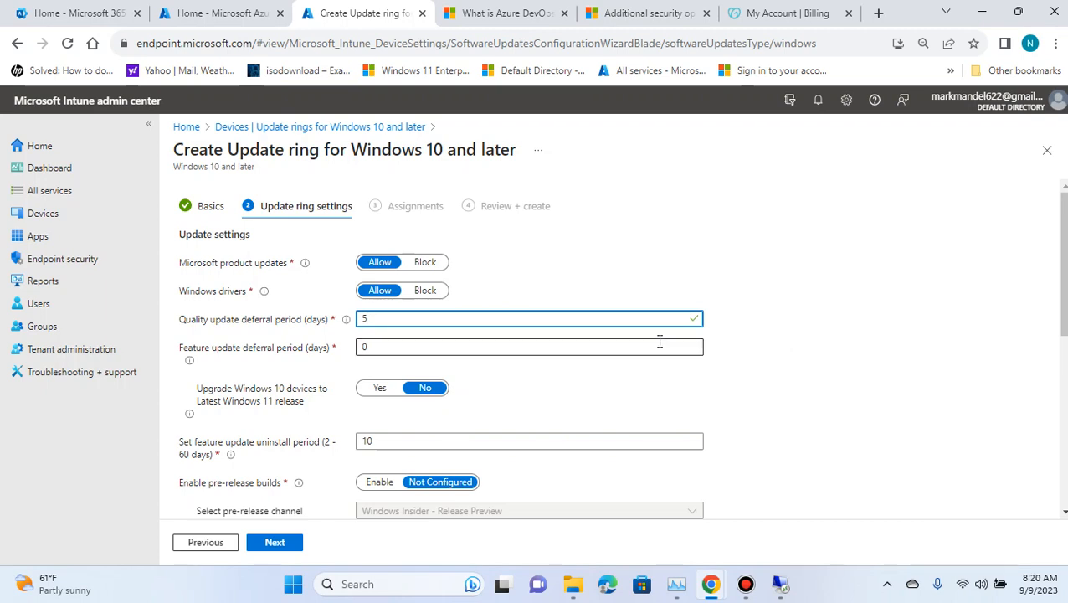
{"action": "double_click", "coordinate": [381, 346]}
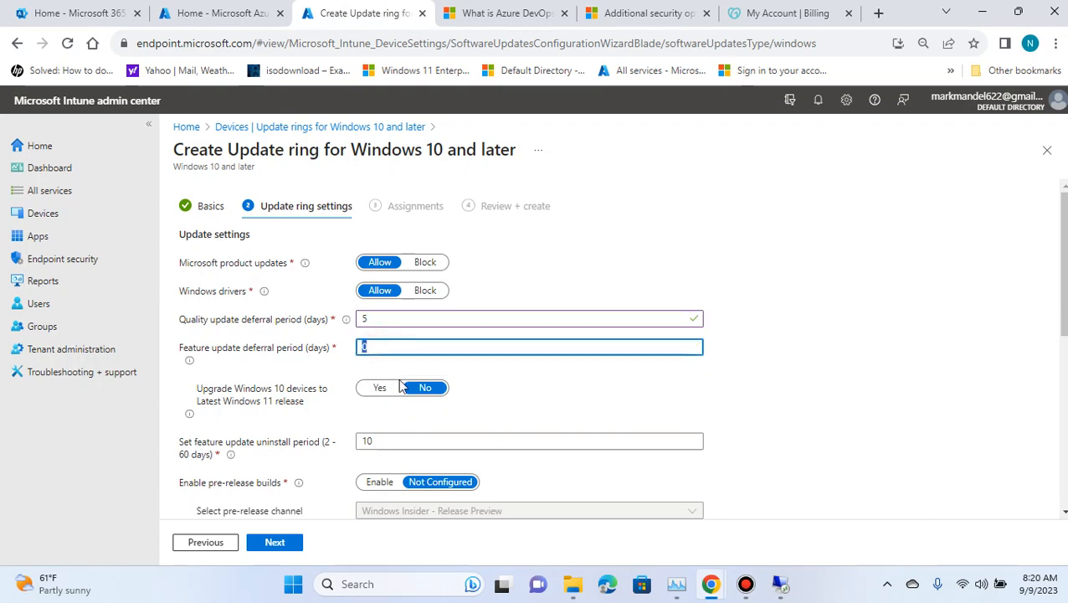
{"action": "type", "text": "3"}
Examine the available choices for automatic update behavior and active hours start in the user experience settings
{"action": "scroll", "coordinate": [967, 430], "scroll_direction": "down", "scroll_amount": 1}
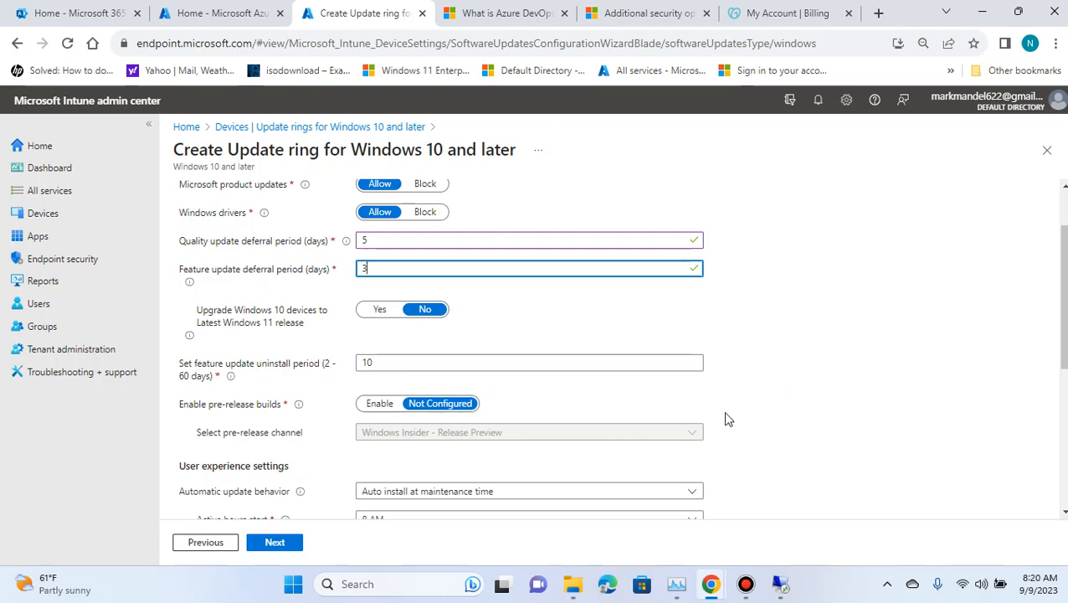
{"action": "scroll", "coordinate": [725, 414], "scroll_direction": "down", "scroll_amount": 1}
{"action": "scroll", "coordinate": [725, 416], "scroll_direction": "down", "scroll_amount": 3}
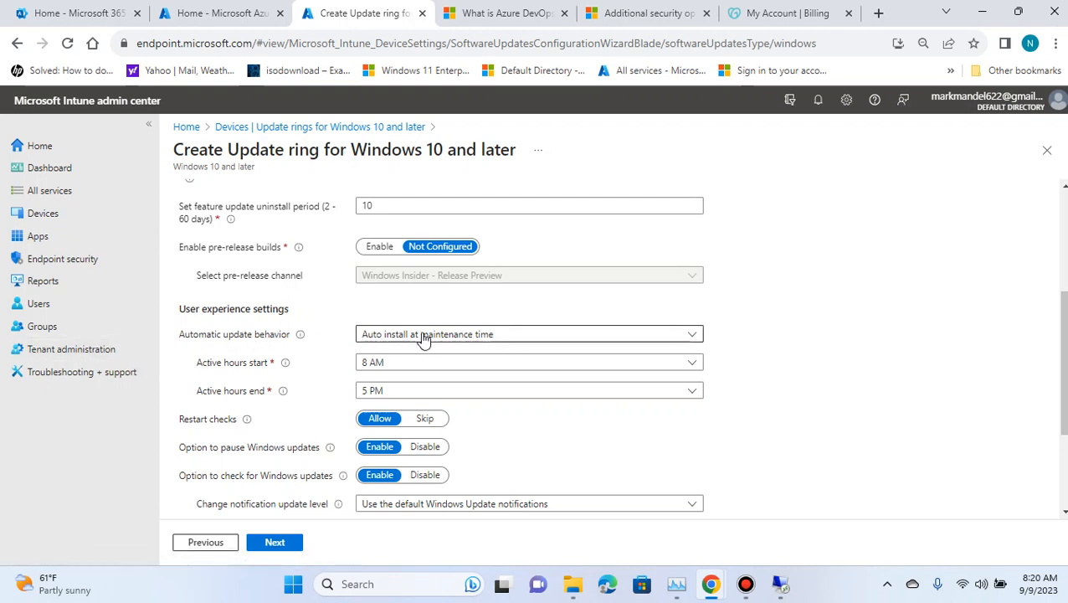
{"action": "left_click", "coordinate": [596, 337]}
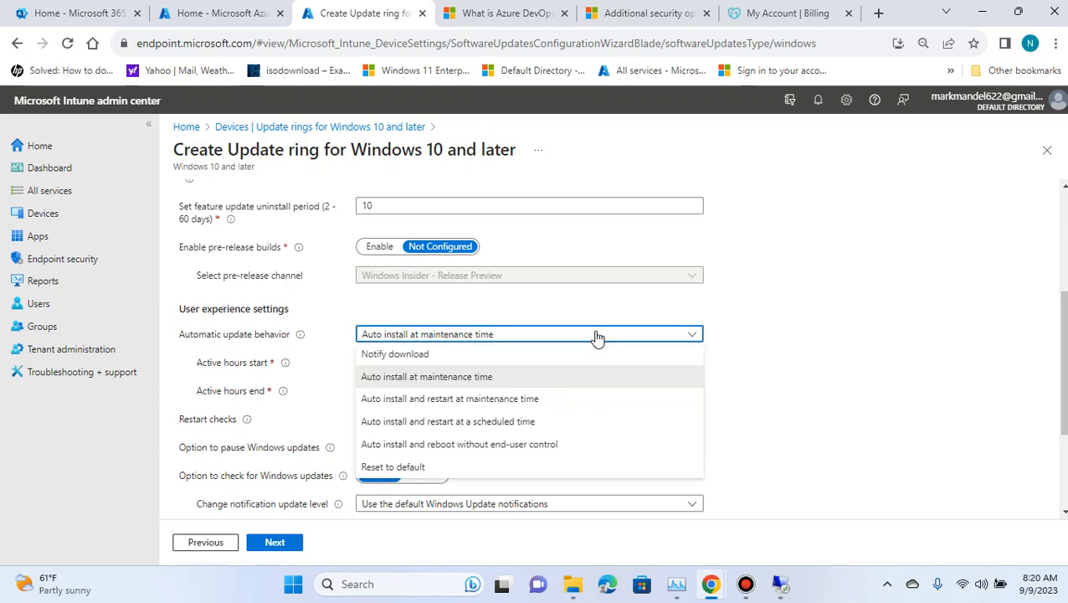
{"action": "left_click", "coordinate": [837, 325]}
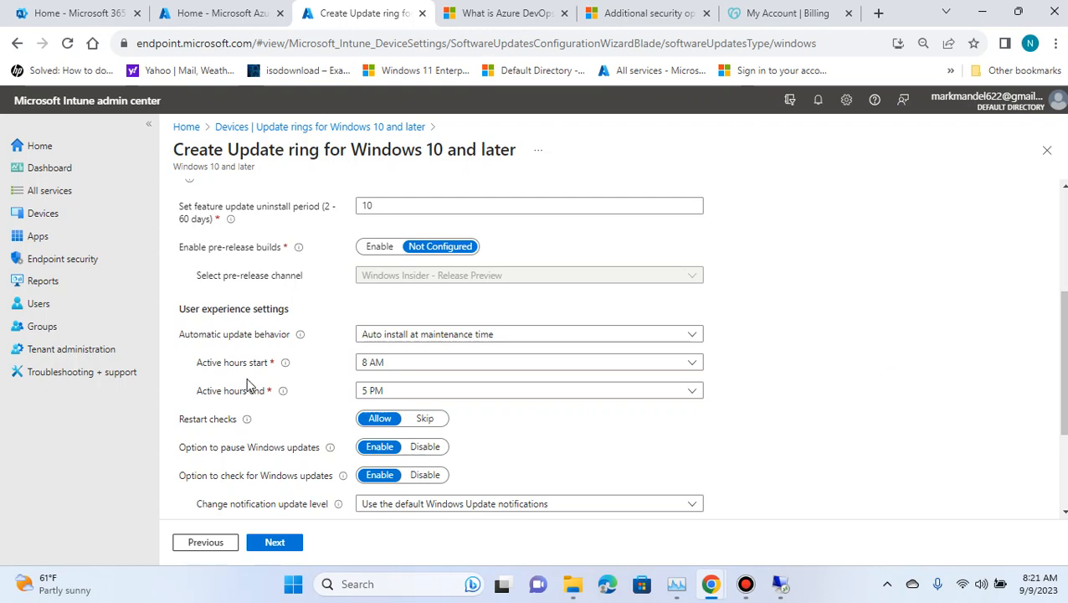
{"action": "left_click", "coordinate": [427, 334]}
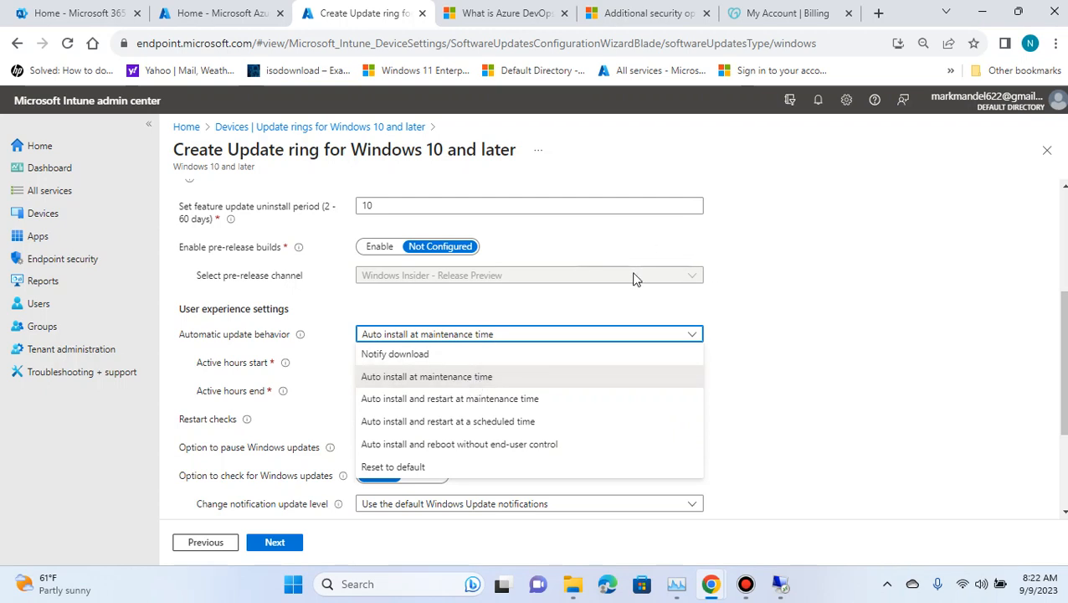
{"action": "left_click", "coordinate": [729, 304]}
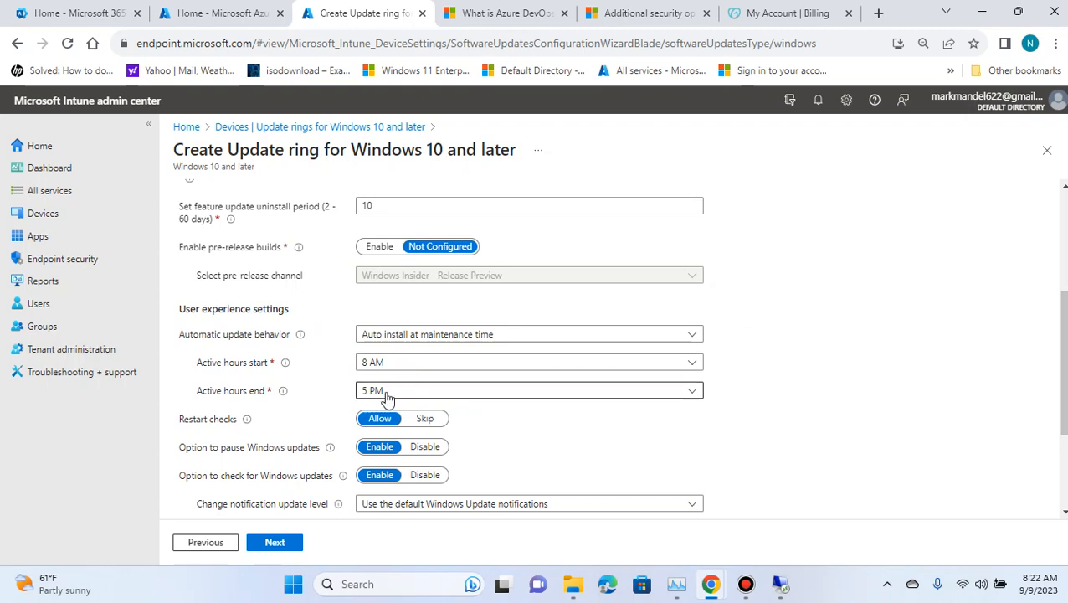
{"action": "left_click", "coordinate": [692, 365]}
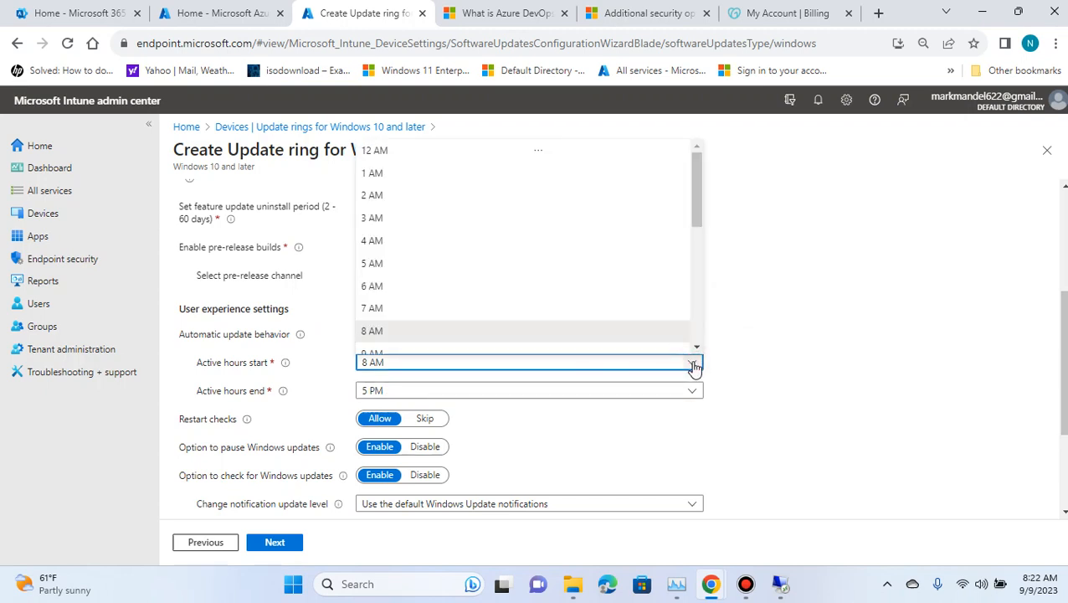
{"action": "left_click", "coordinate": [775, 338]}
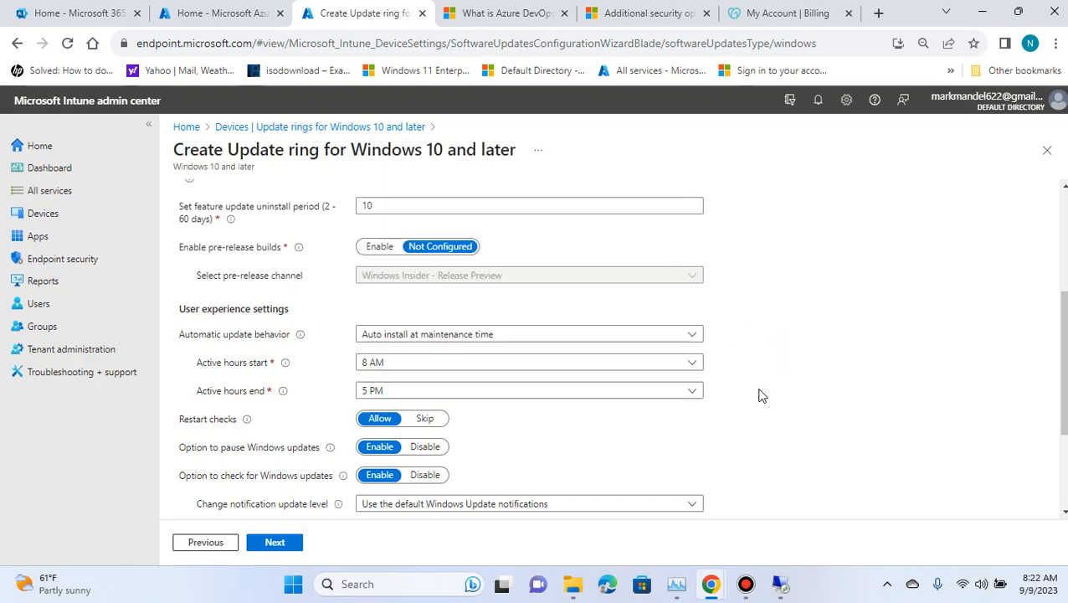
Set the automatic update behavior to Notify download
{"action": "left_click", "coordinate": [595, 337]}
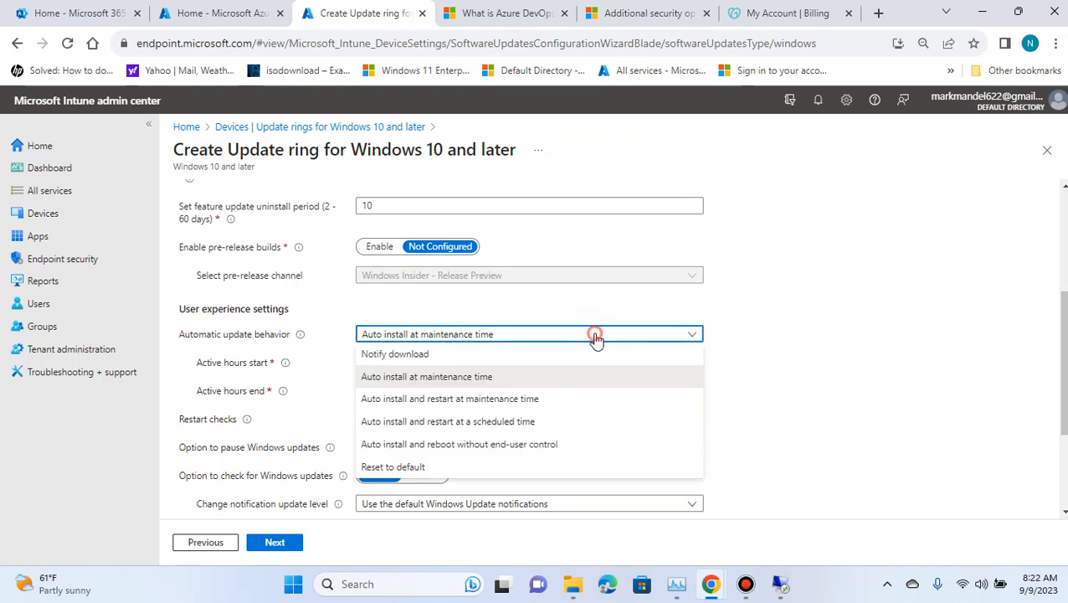
{"action": "left_click", "coordinate": [471, 356]}
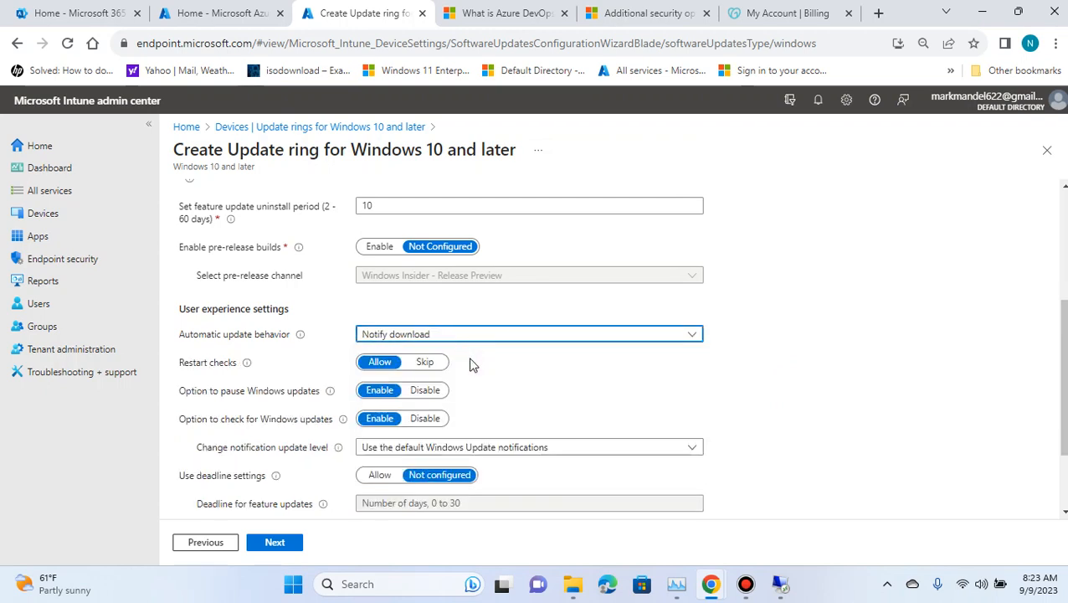
{"action": "left_click", "coordinate": [504, 339]}
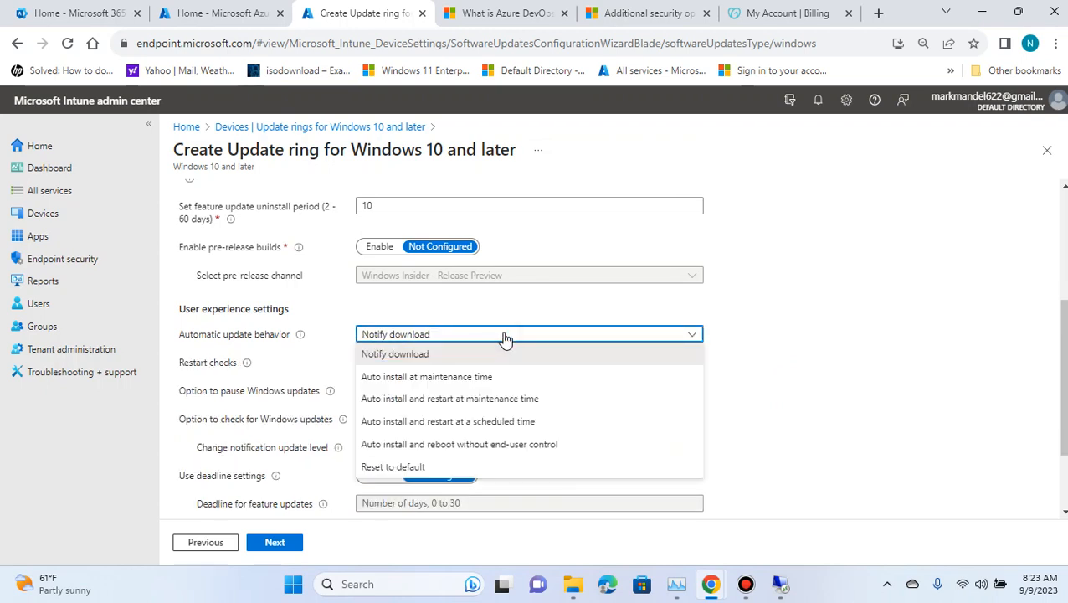
{"action": "left_click", "coordinate": [438, 381]}
{"action": "left_click", "coordinate": [526, 339]}
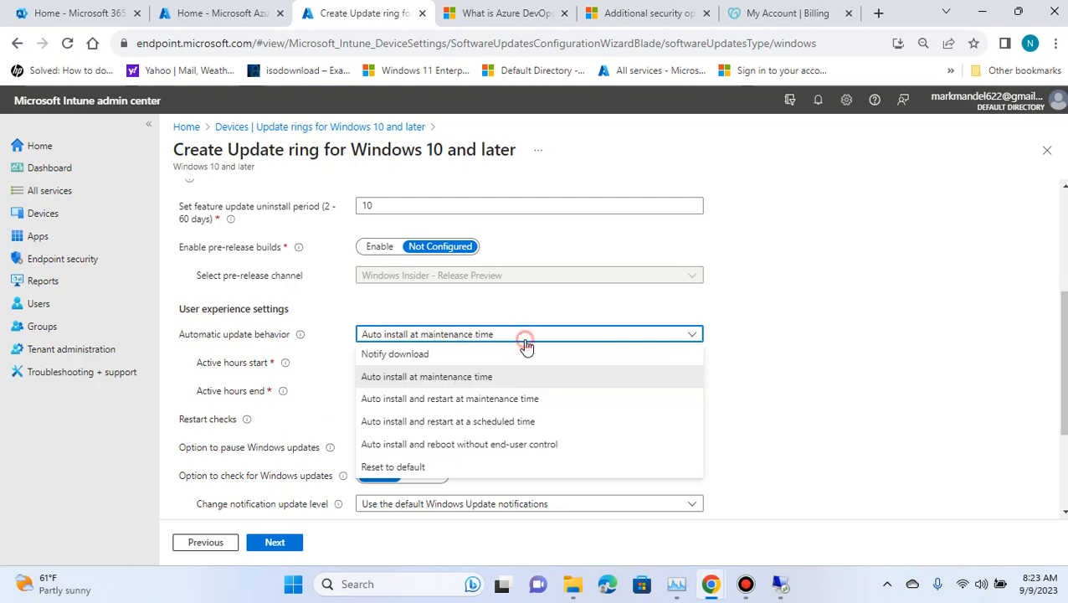
{"action": "left_click", "coordinate": [446, 356]}
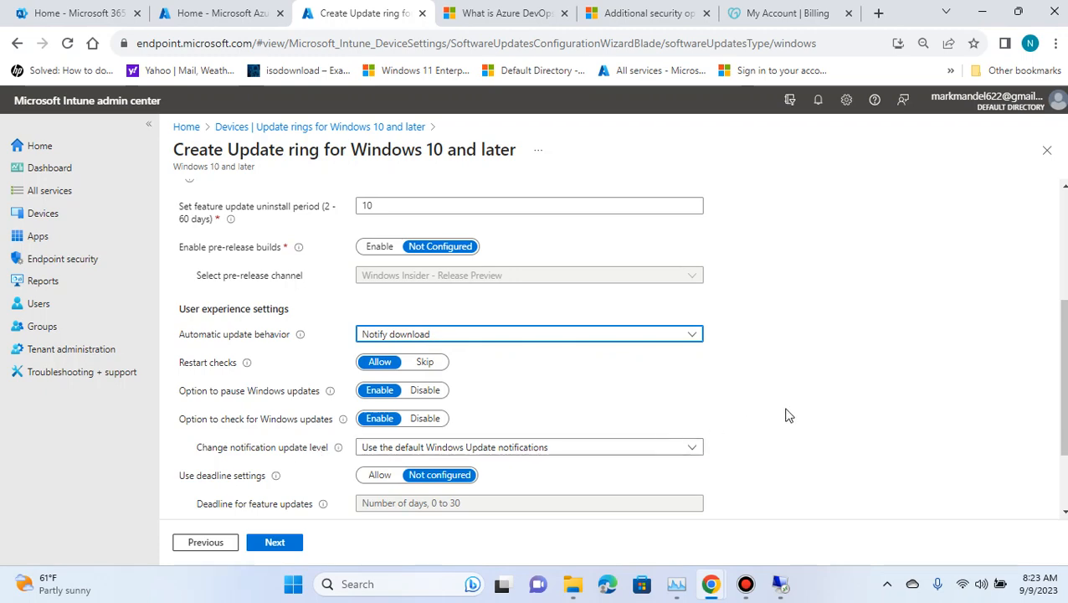
Review the available choices for the notification update level without changing the selection
{"action": "scroll", "coordinate": [787, 414], "scroll_direction": "down", "scroll_amount": 1}
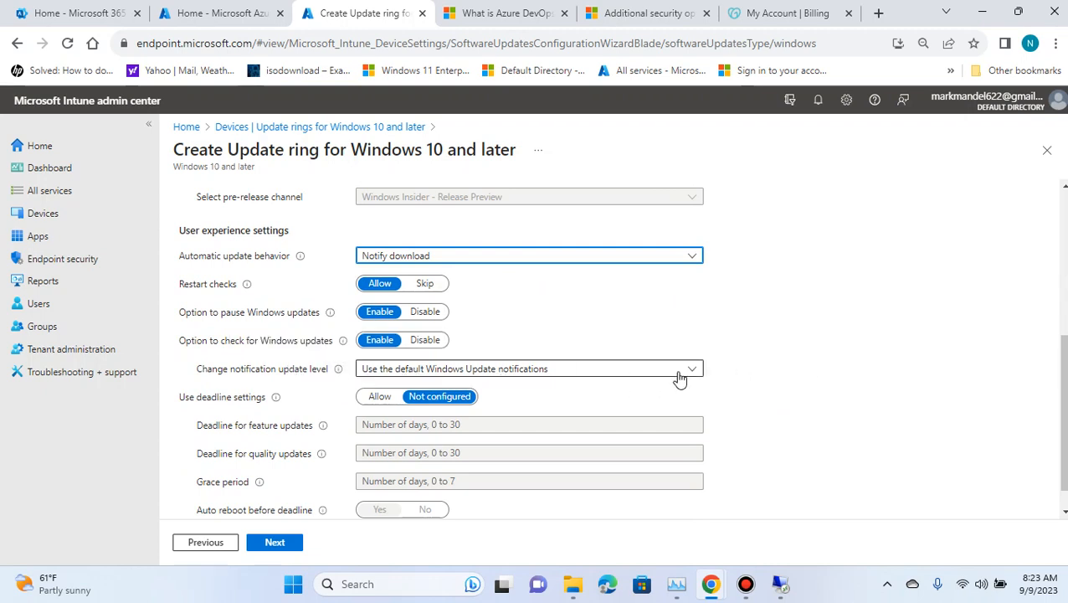
{"action": "left_click", "coordinate": [550, 374]}
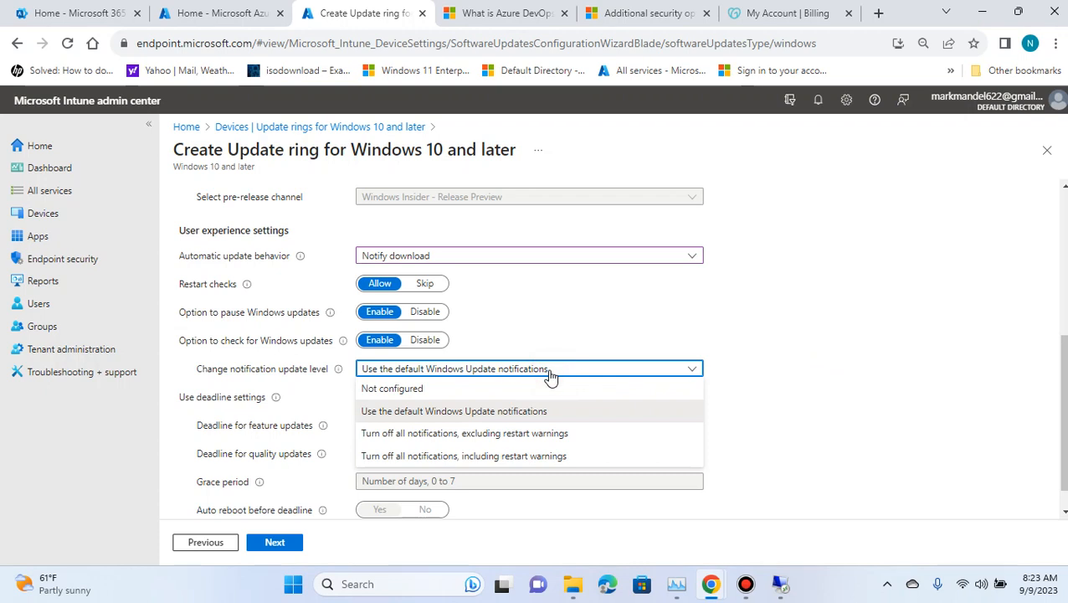
{"action": "left_click", "coordinate": [814, 346]}
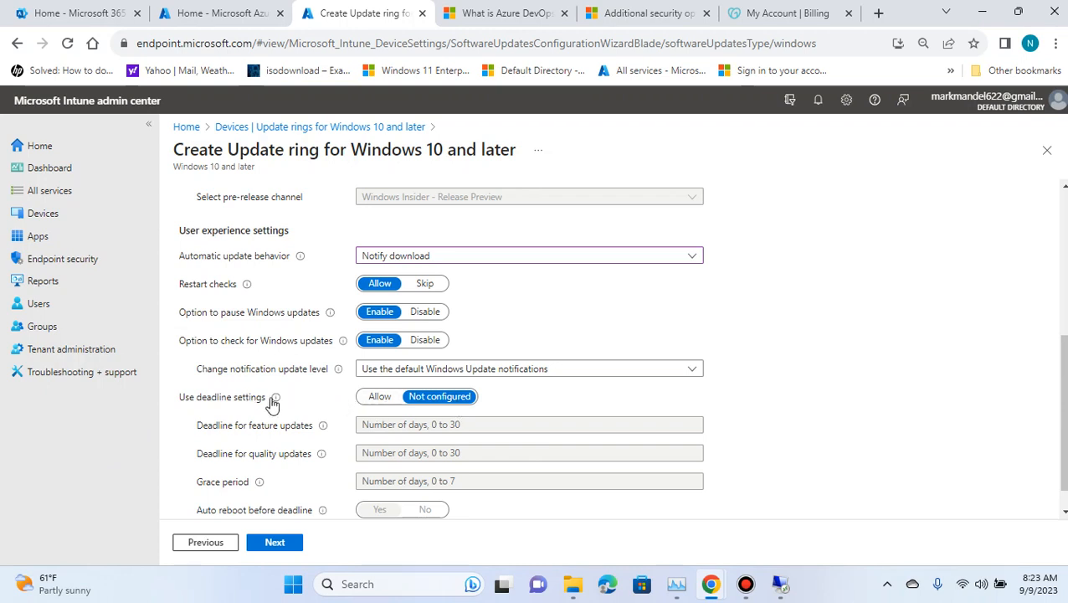
Allow deadline settings and set the deadlines for feature updates and quality updates to 10 days each
{"action": "mouse_move", "coordinate": [277, 400]}
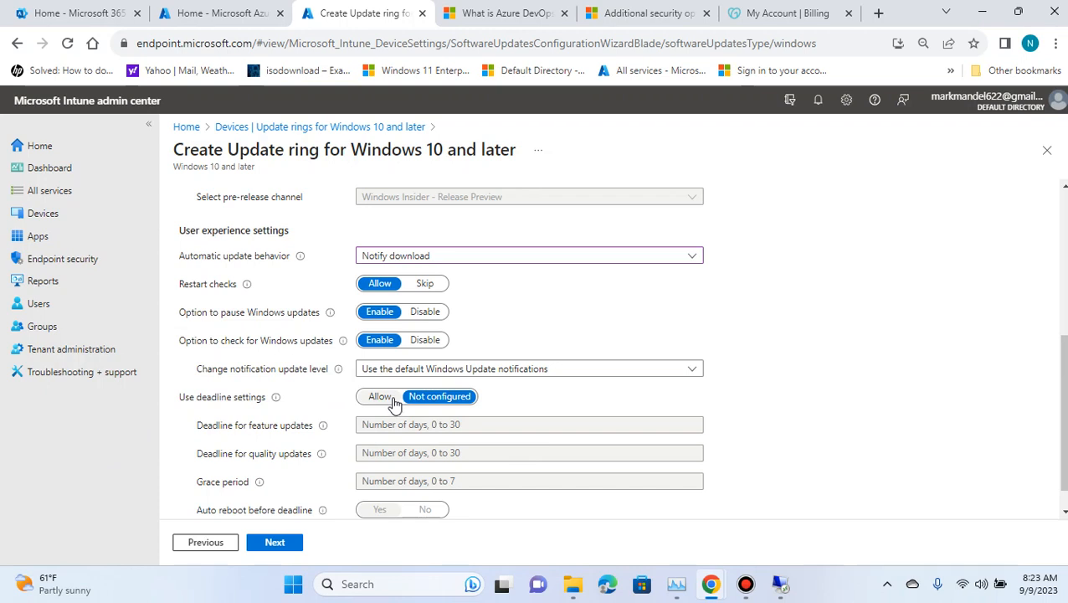
{"action": "scroll", "coordinate": [912, 371], "scroll_direction": "down", "scroll_amount": 1}
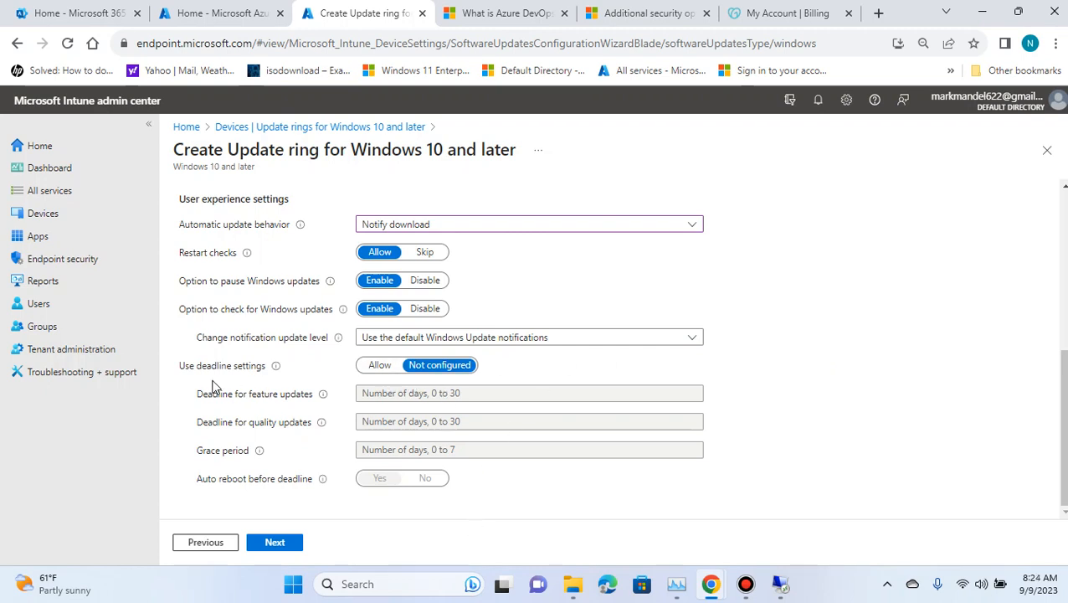
{"action": "left_click", "coordinate": [373, 366]}
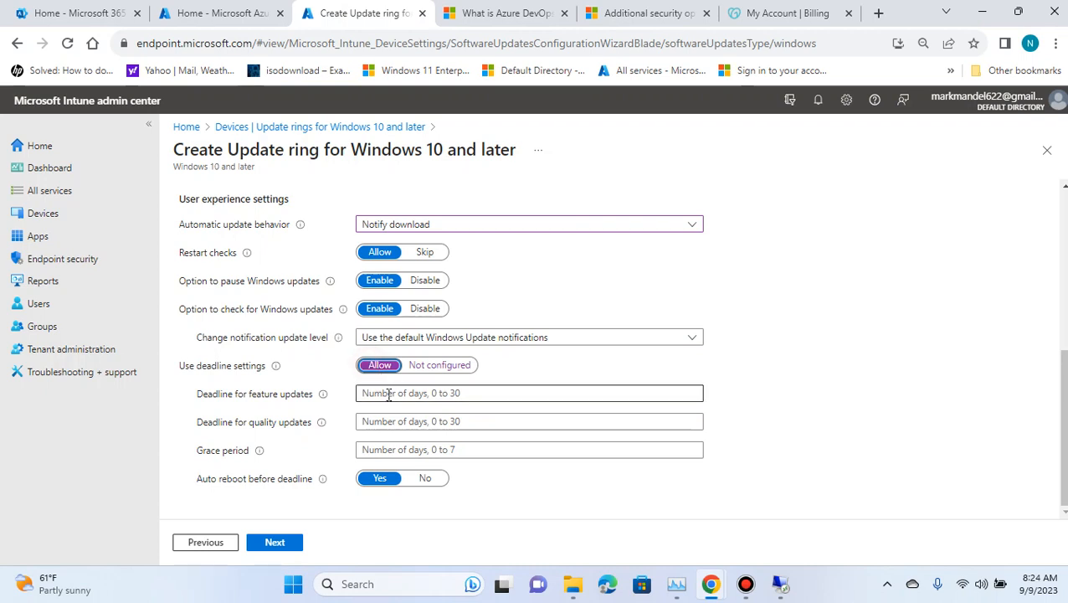
{"action": "left_click", "coordinate": [389, 394]}
{"action": "type", "text": "10"}
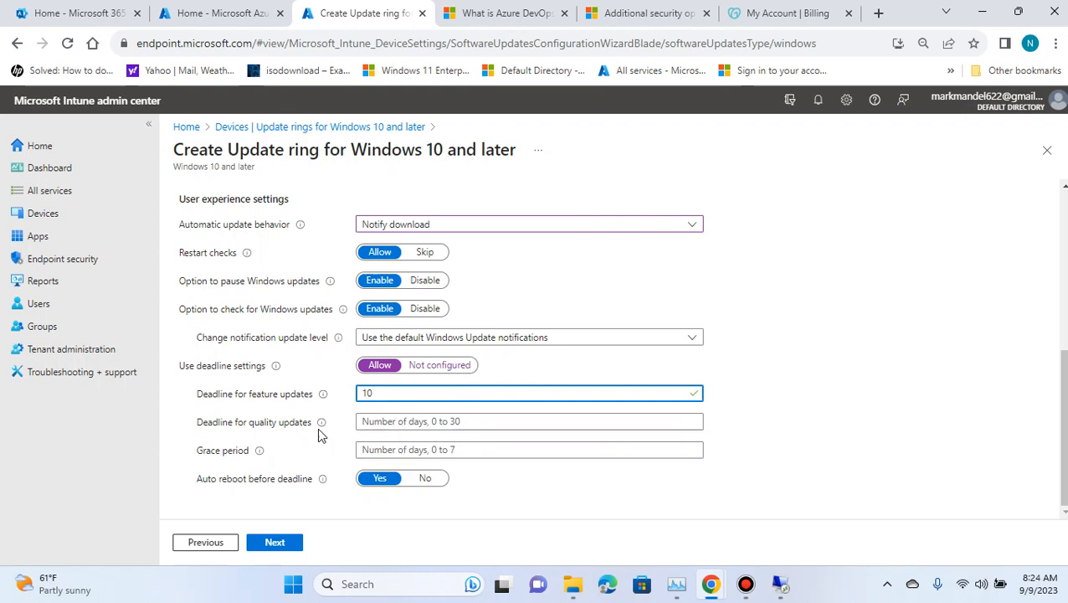
{"action": "left_click", "coordinate": [394, 419]}
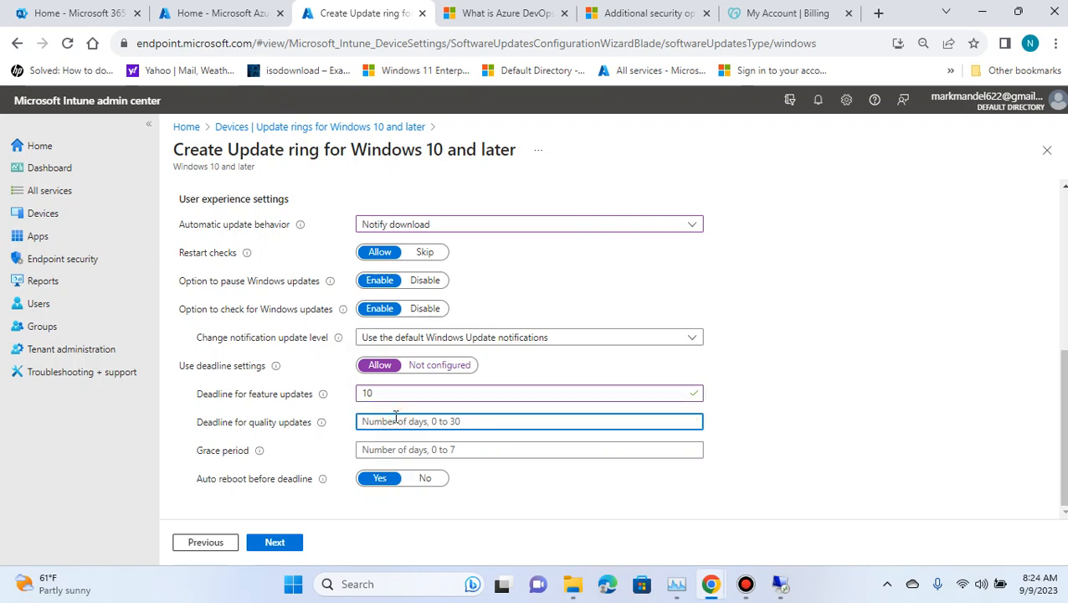
{"action": "type", "text": "10"}
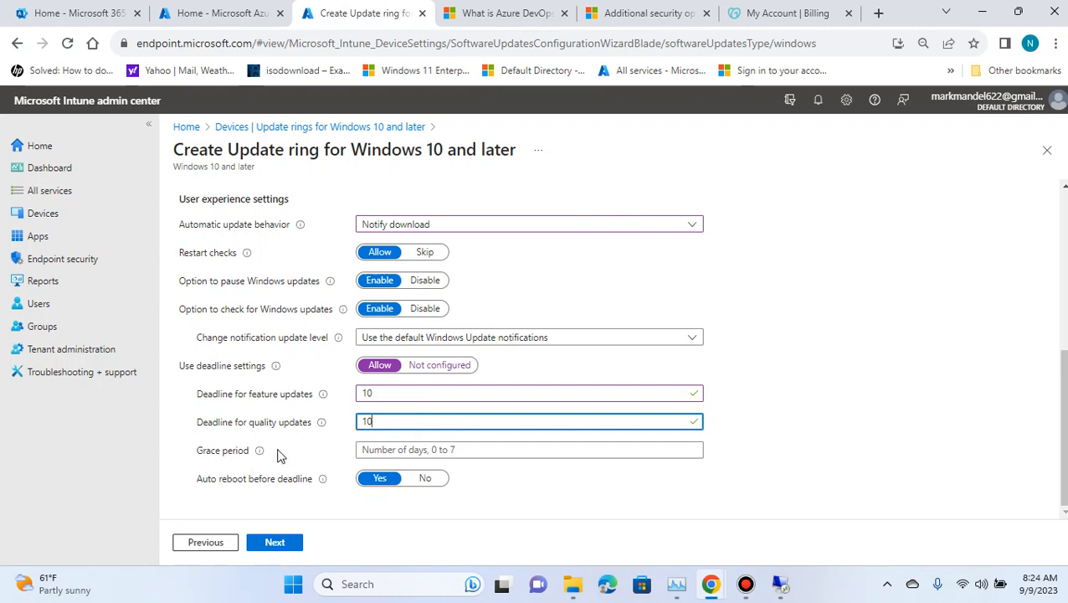
Set the grace period to 2 days and continue to the update ring's group assignments
{"action": "mouse_move", "coordinate": [283, 439]}
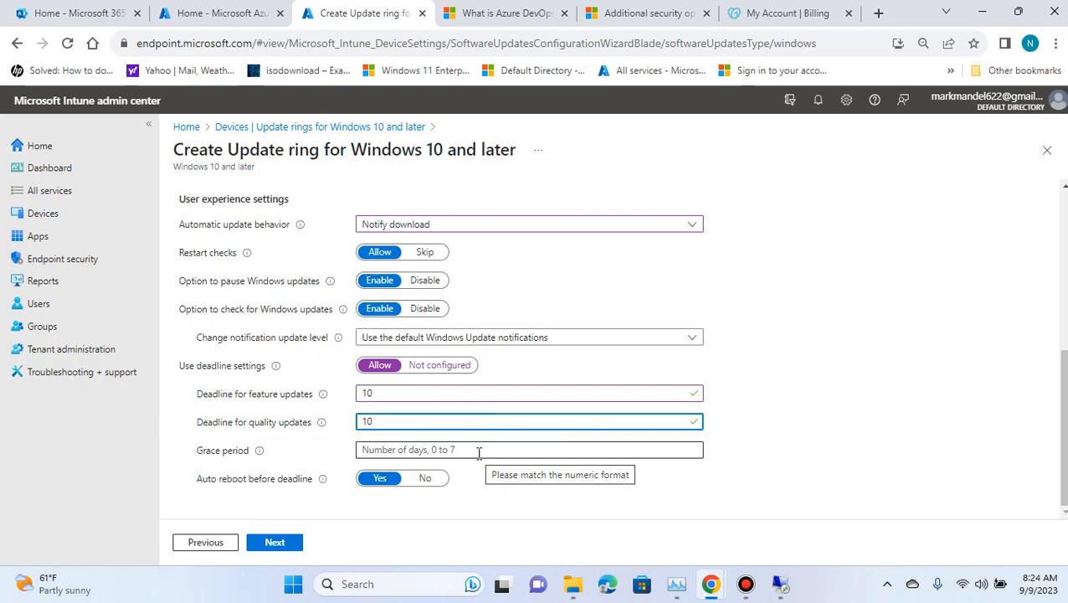
{"action": "mouse_move", "coordinate": [259, 453]}
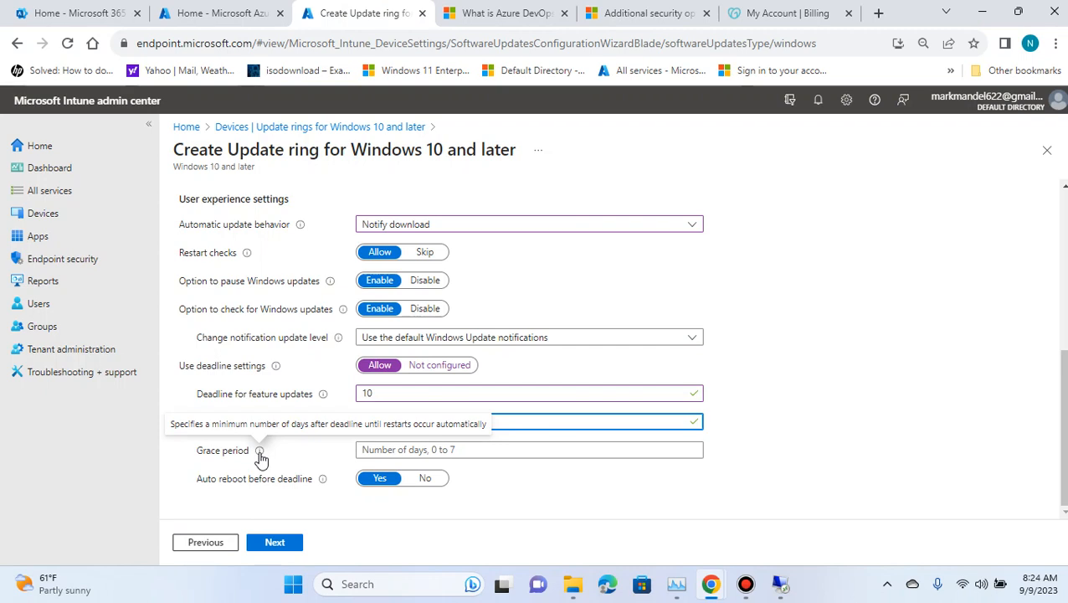
{"action": "left_click", "coordinate": [398, 449]}
{"action": "type", "text": "2"}
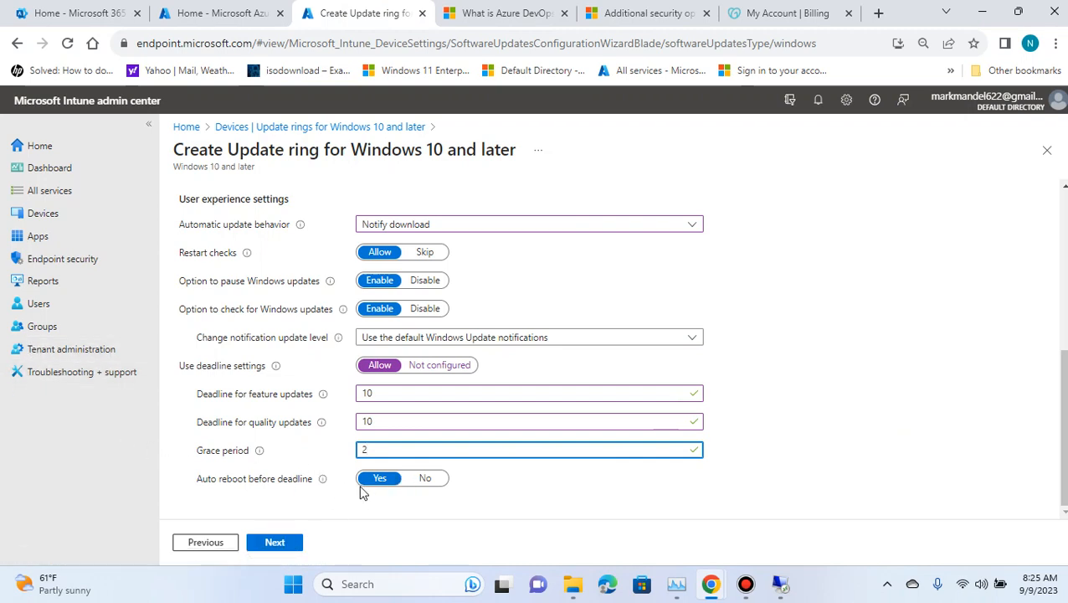
{"action": "left_click", "coordinate": [285, 545]}
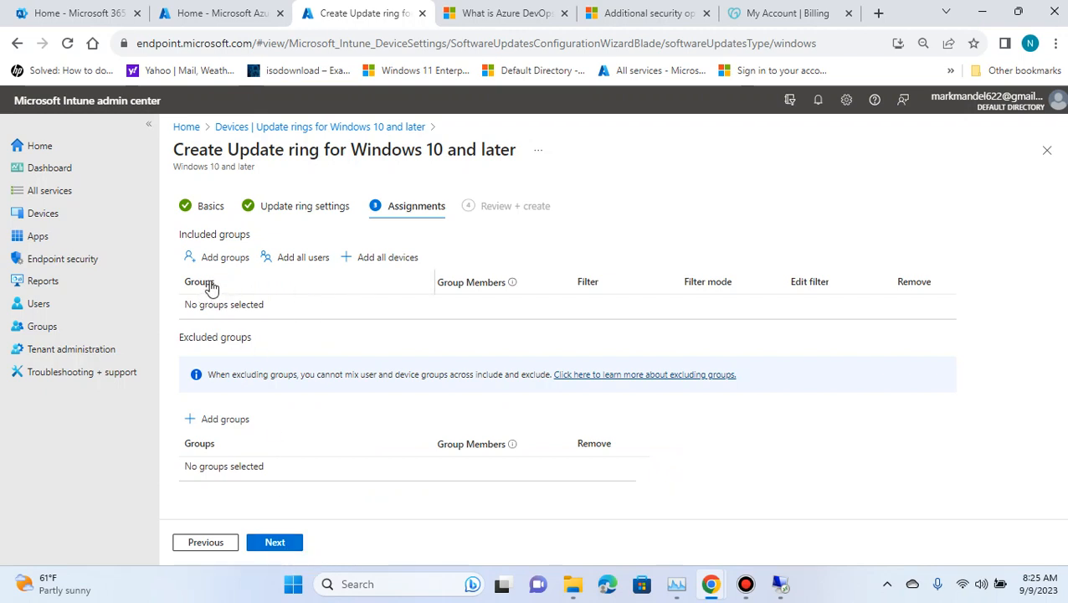
Assign the update ring to all devices as the included group and continue to the final review
{"action": "left_click", "coordinate": [387, 260]}
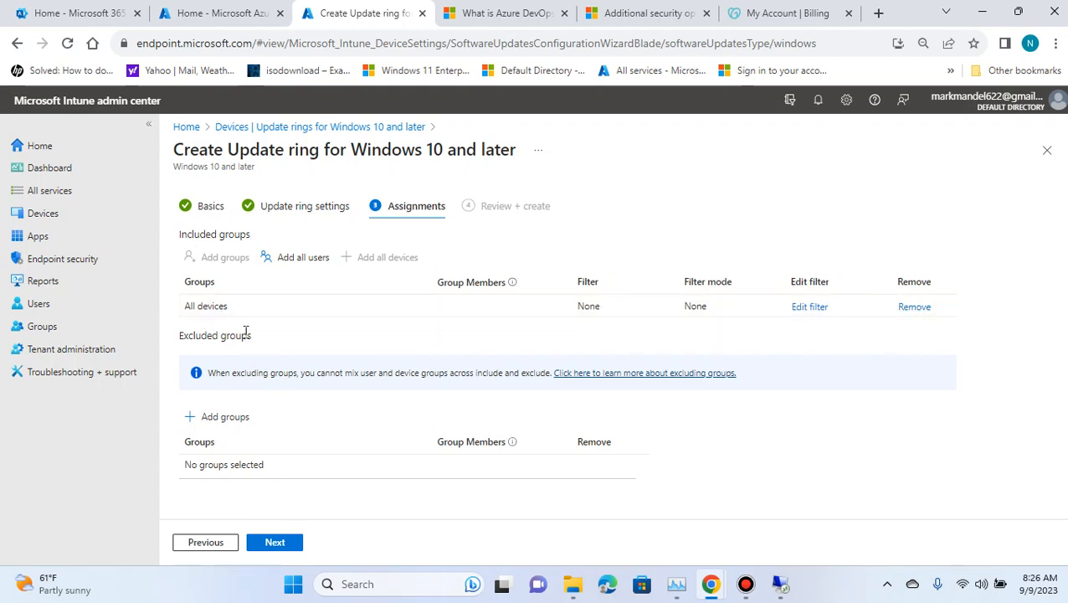
{"action": "left_click", "coordinate": [288, 546]}
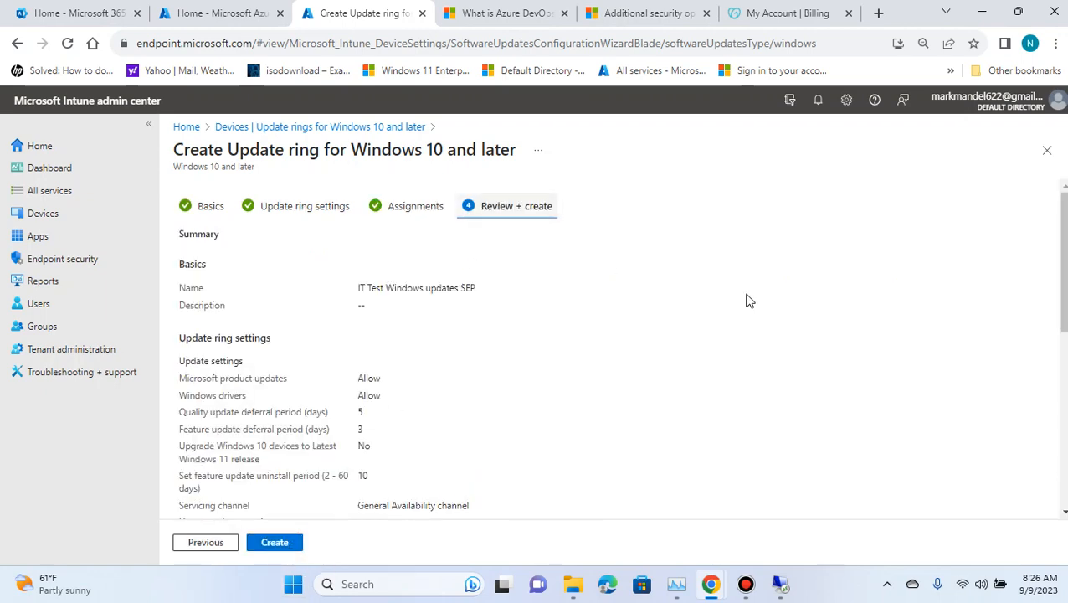
Review the summary of the update ring's settings and assignments, and create the ring
{"action": "scroll", "coordinate": [747, 302], "scroll_direction": "down", "scroll_amount": 2}
{"action": "scroll", "coordinate": [501, 346], "scroll_direction": "down", "scroll_amount": 3}
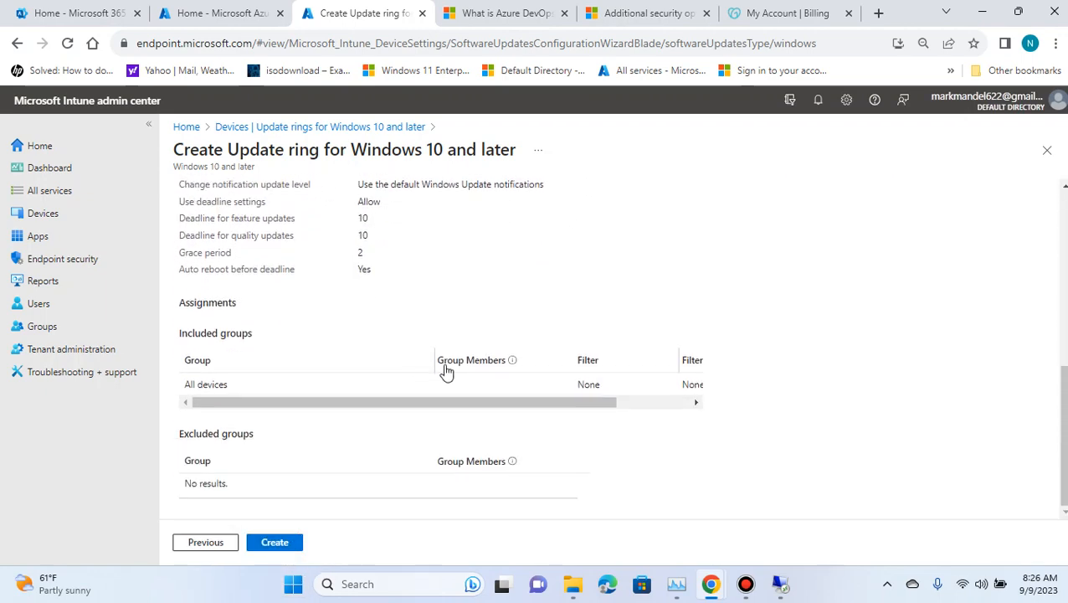
{"action": "scroll", "coordinate": [586, 403], "scroll_direction": "up", "scroll_amount": 1}
{"action": "scroll", "coordinate": [502, 377], "scroll_direction": "up", "scroll_amount": 5}
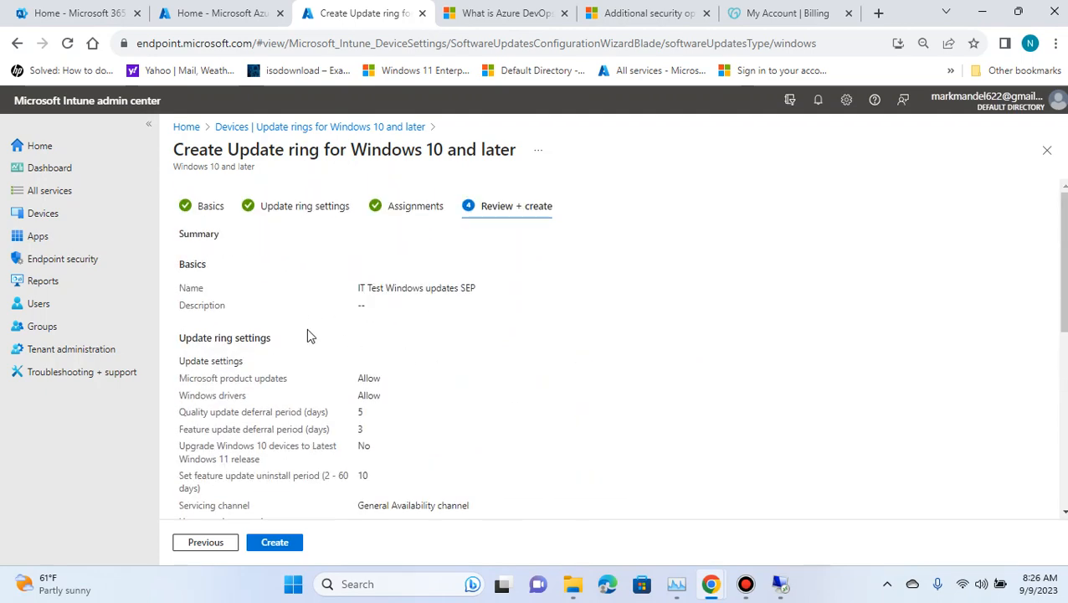
{"action": "scroll", "coordinate": [309, 338], "scroll_direction": "down", "scroll_amount": 10}
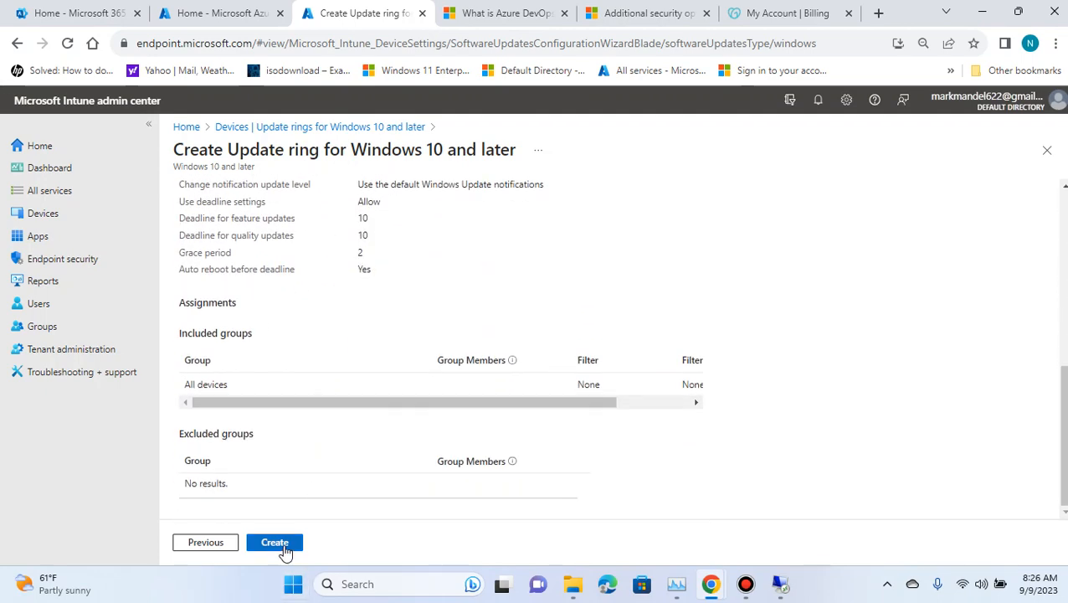
{"action": "left_click", "coordinate": [274, 543]}
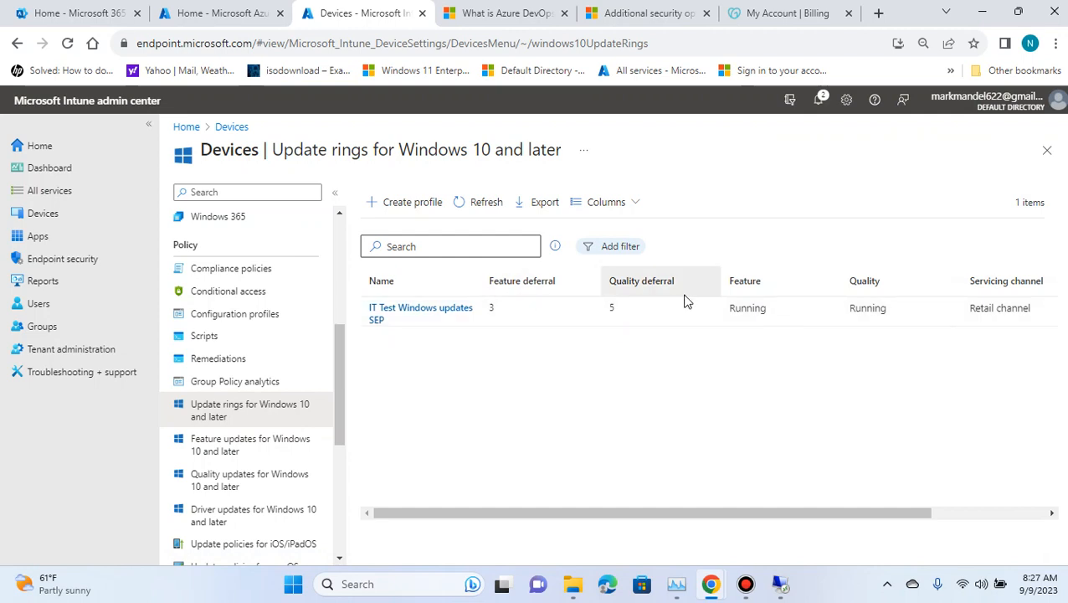
Open the IT Test Windows updates SEP ring from the list and examine its device and user assignment status
{"action": "left_click_drag", "start_coordinate": [812, 511], "coordinate": [703, 518]}
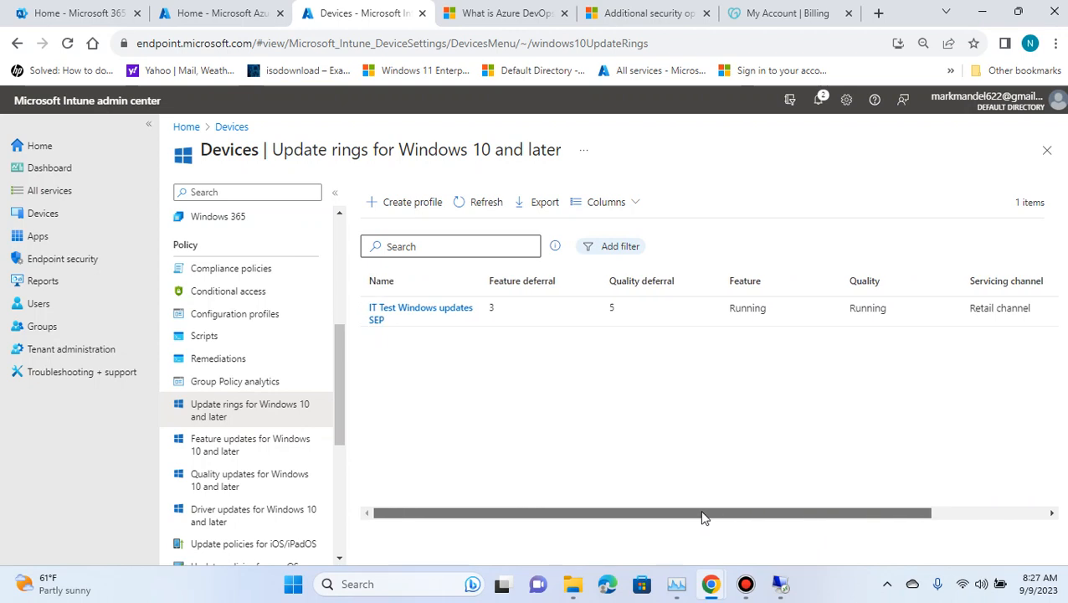
{"action": "left_click", "coordinate": [420, 318]}
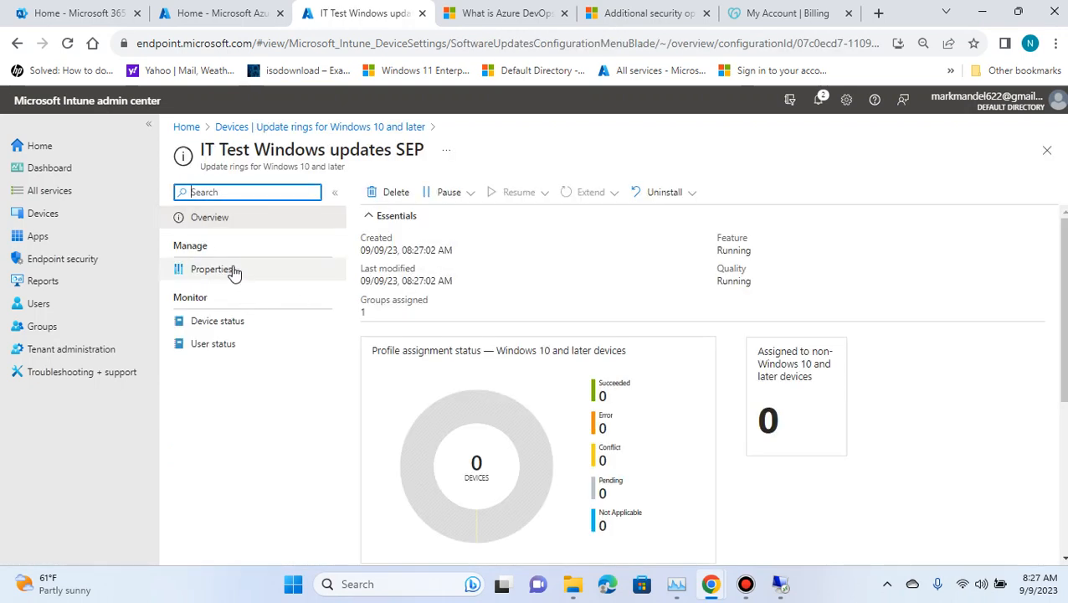
{"action": "scroll", "coordinate": [769, 387], "scroll_direction": "down", "scroll_amount": 6}
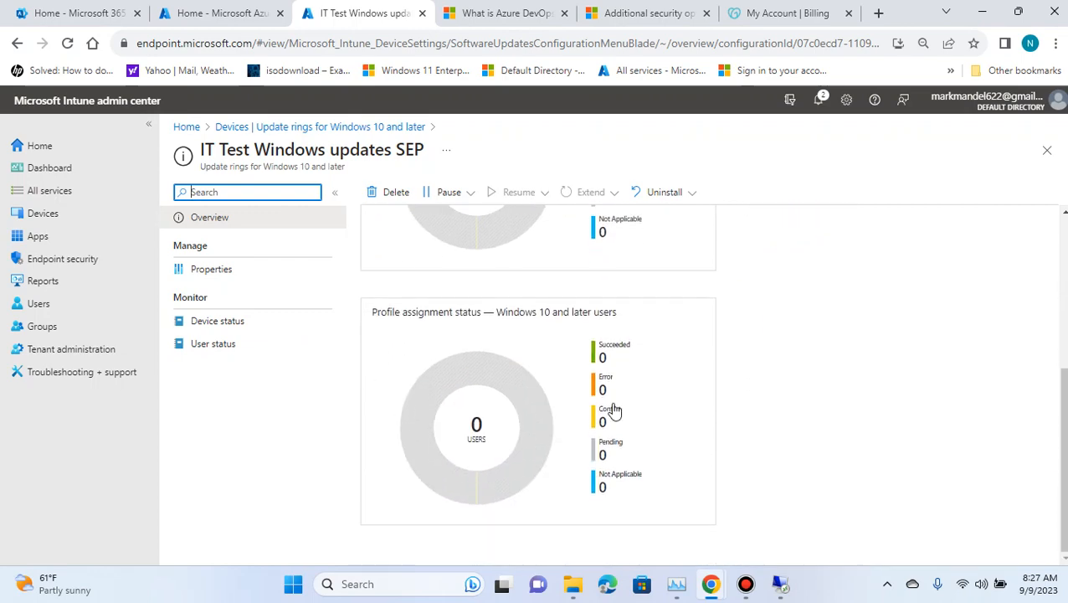
{"action": "scroll", "coordinate": [613, 410], "scroll_direction": "up", "scroll_amount": 6}
Review the ring's properties and open its update ring settings for editing, leaving them without making changes
{"action": "left_click", "coordinate": [216, 269]}
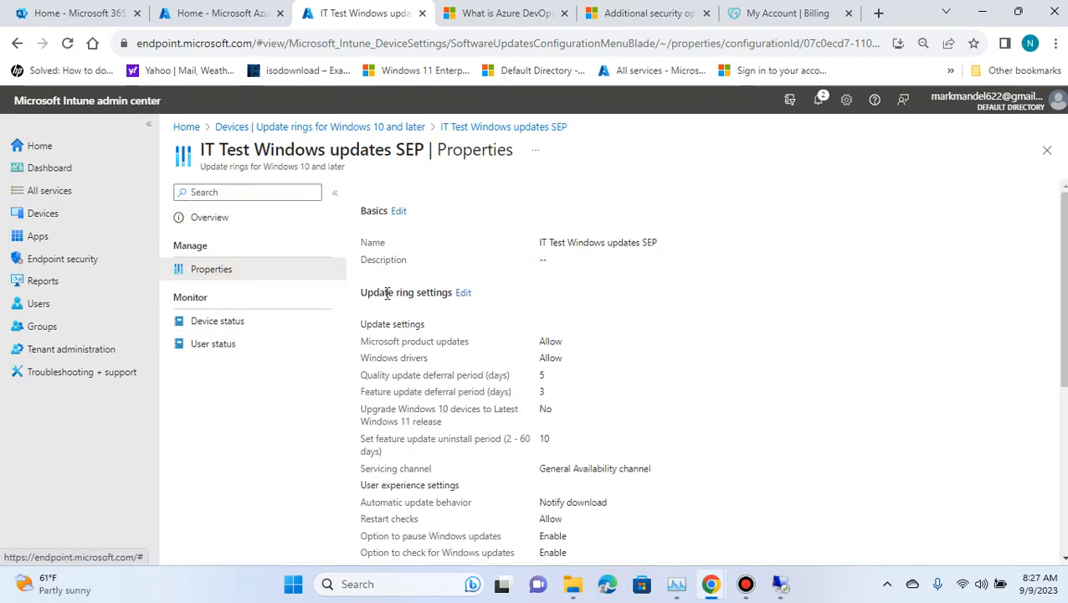
{"action": "scroll", "coordinate": [549, 306], "scroll_direction": "down", "scroll_amount": 4}
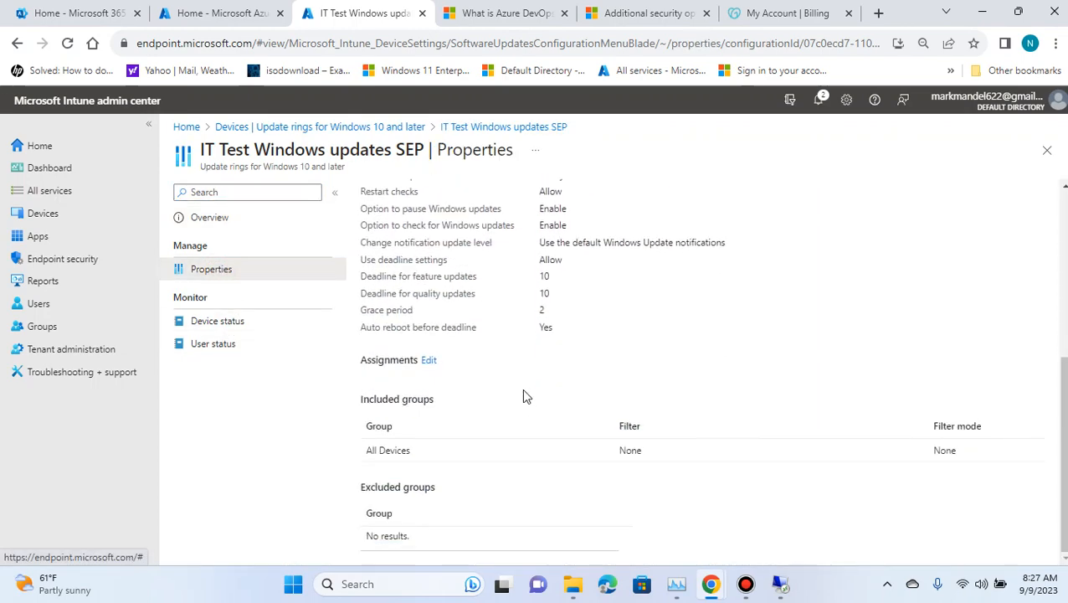
{"action": "scroll", "coordinate": [506, 392], "scroll_direction": "up", "scroll_amount": 4}
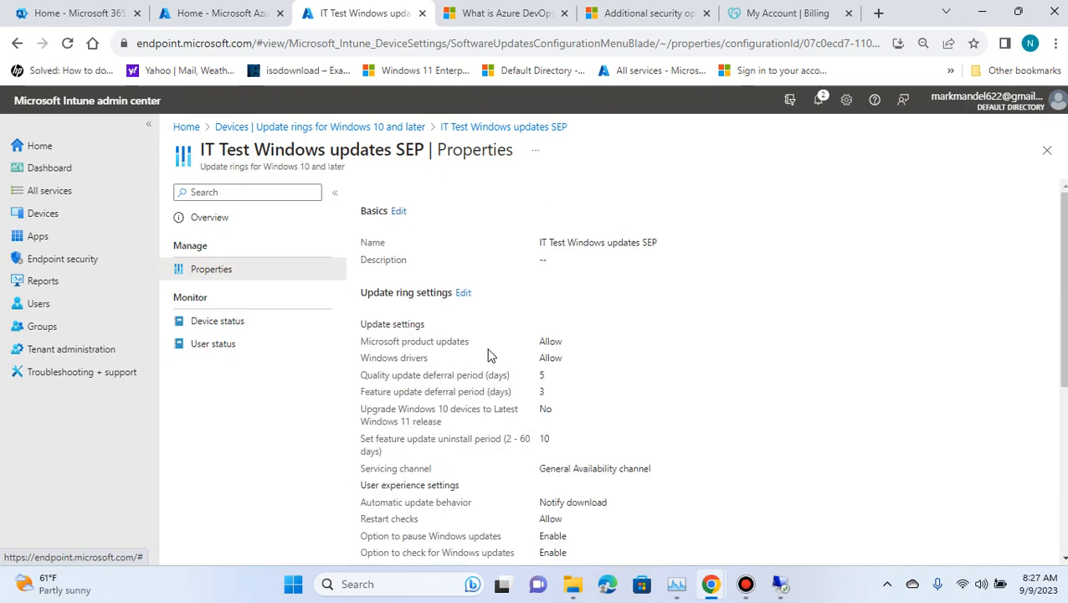
{"action": "left_click", "coordinate": [463, 294]}
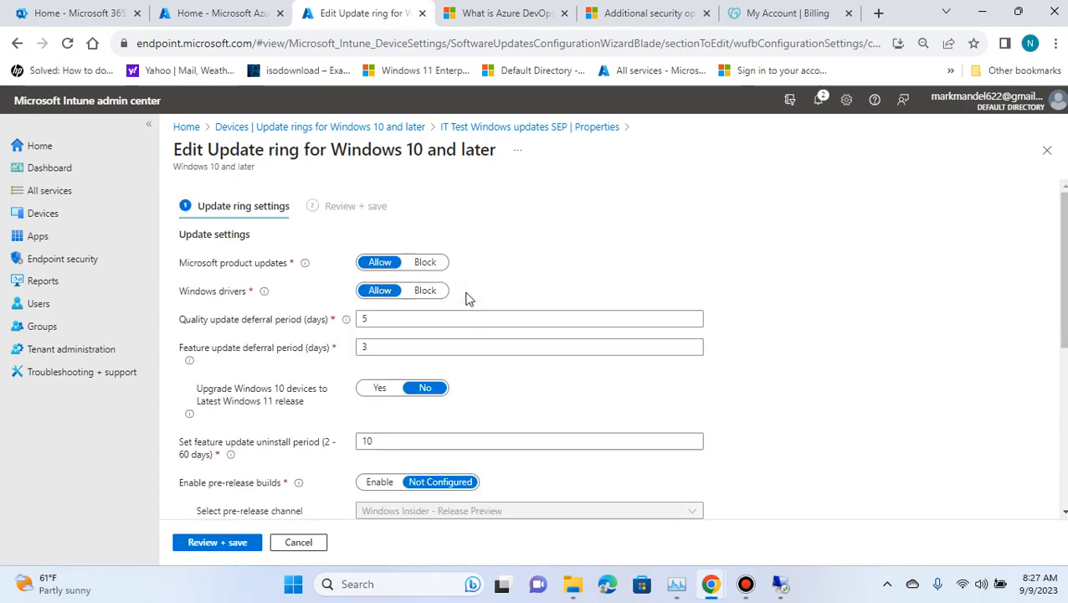
{"action": "left_click", "coordinate": [304, 543]}
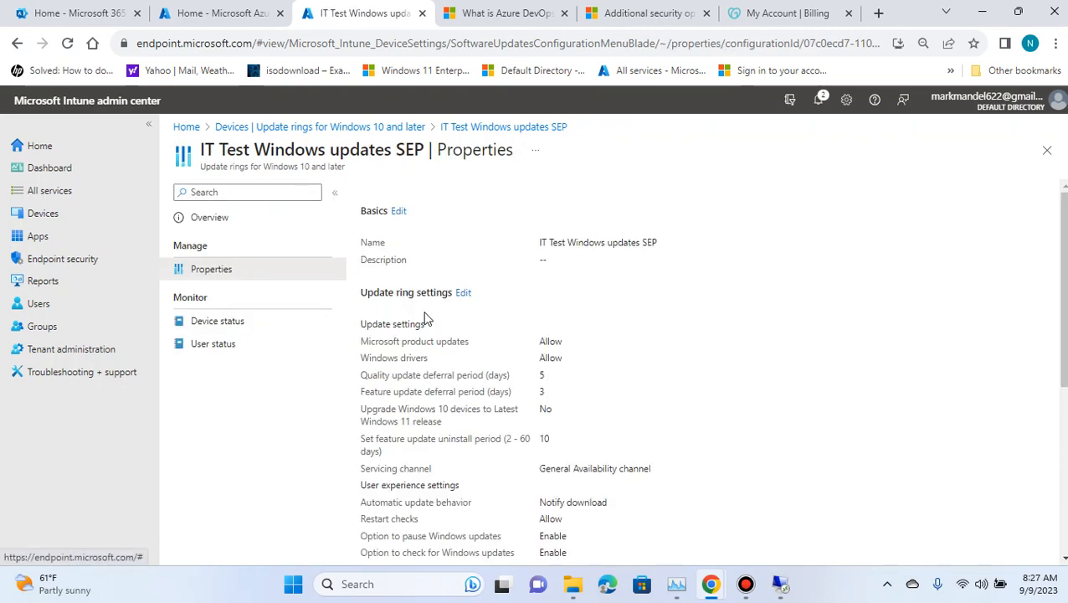
Check the ring's deadline settings and group assignments in its properties, and return to the list of update rings
{"action": "scroll", "coordinate": [624, 340], "scroll_direction": "down", "scroll_amount": 5}
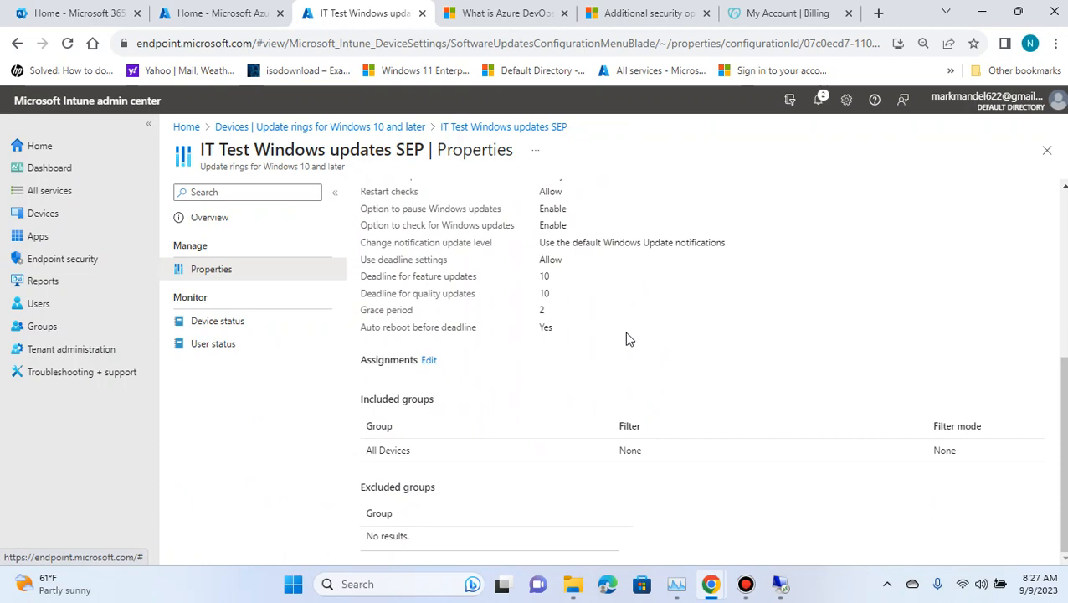
{"action": "scroll", "coordinate": [634, 338], "scroll_direction": "up", "scroll_amount": 1}
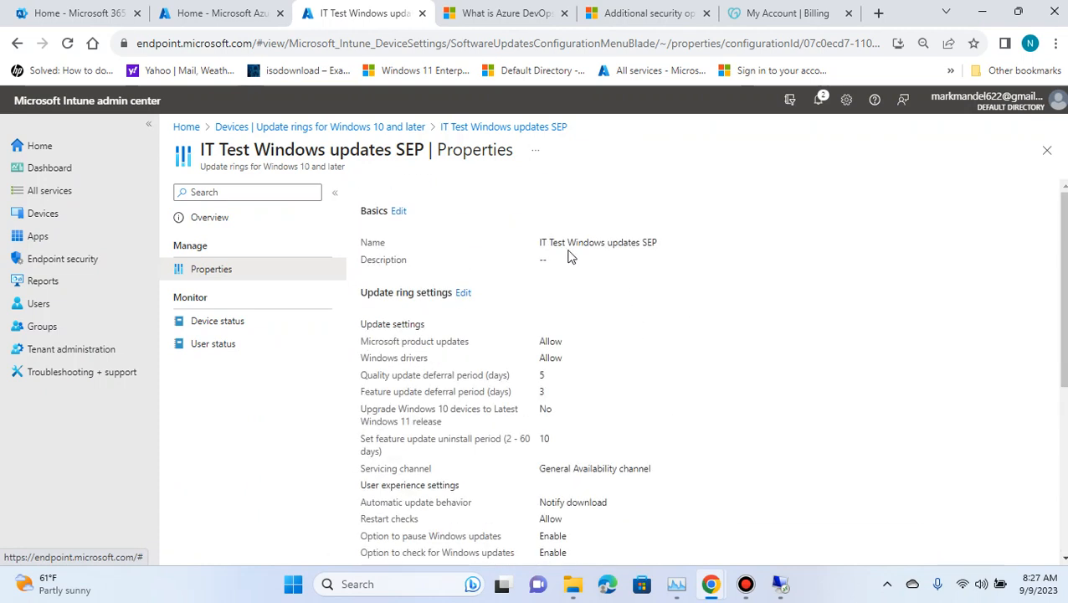
{"action": "left_click", "coordinate": [389, 129]}
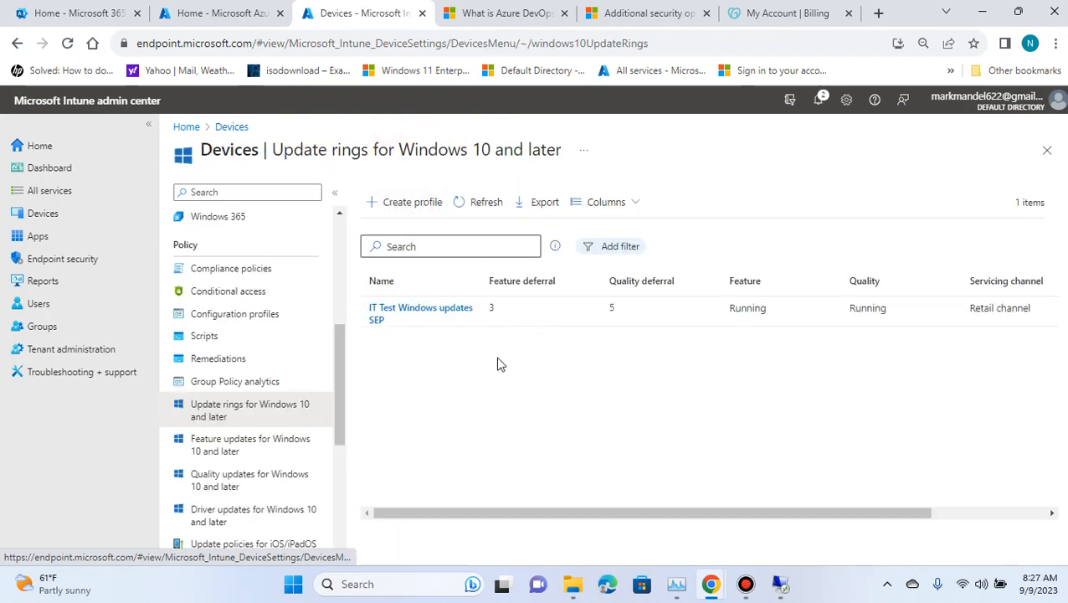